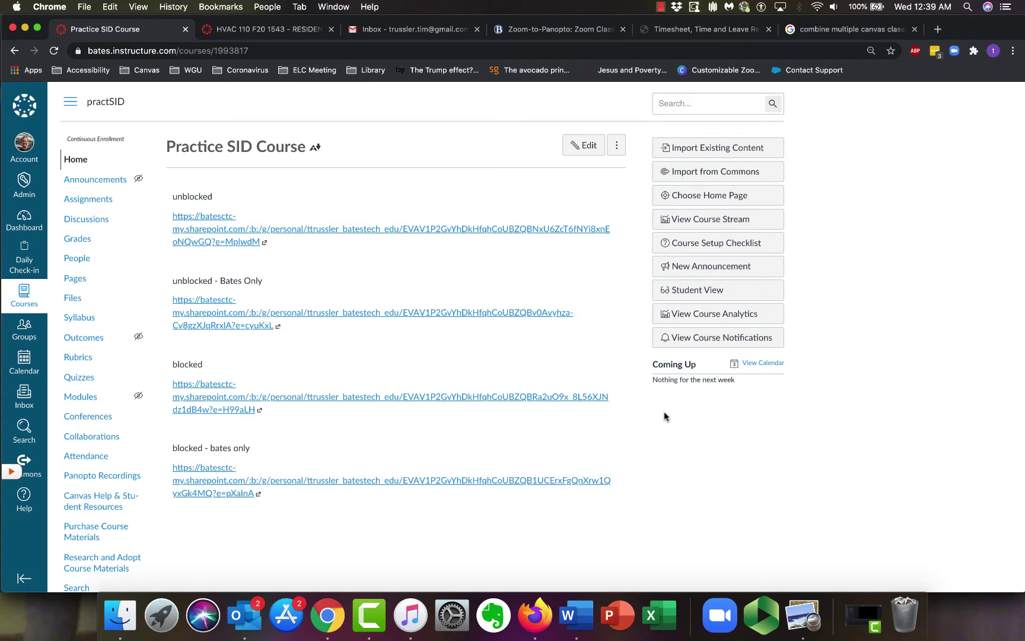
Open the navigation settings of the Practice SID Course.
scroll(131, 376, "down", 5)
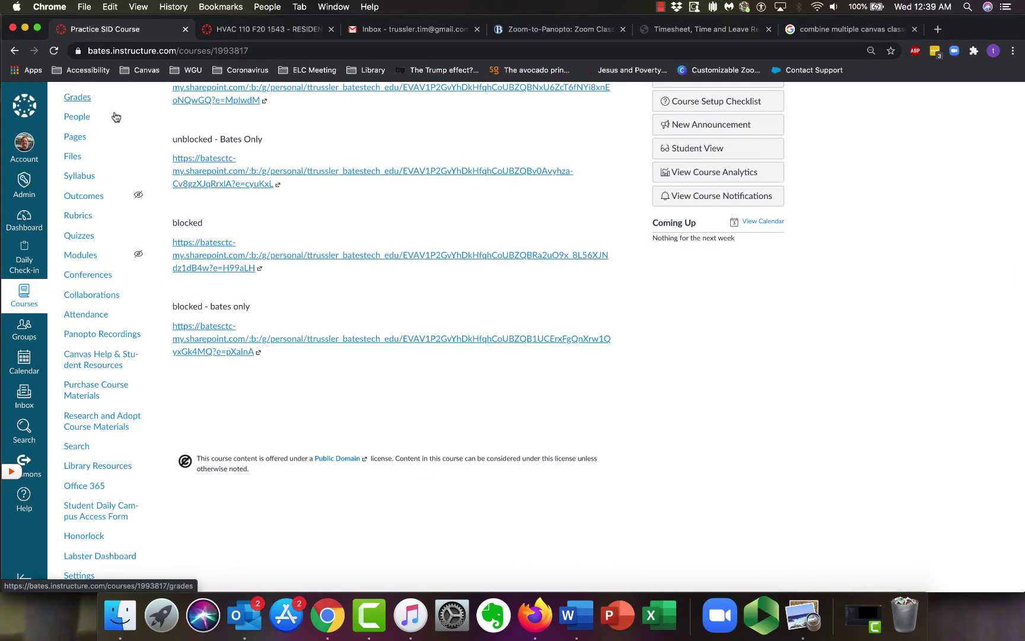
scroll(128, 348, "up", 5)
scroll(128, 348, "down", 5)
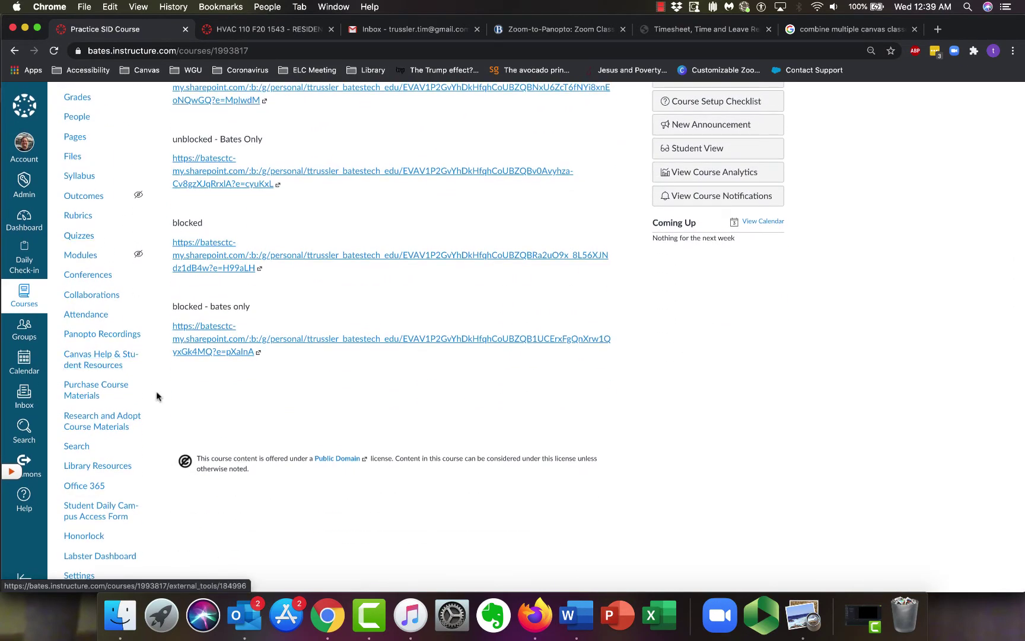
left_click(76, 580)
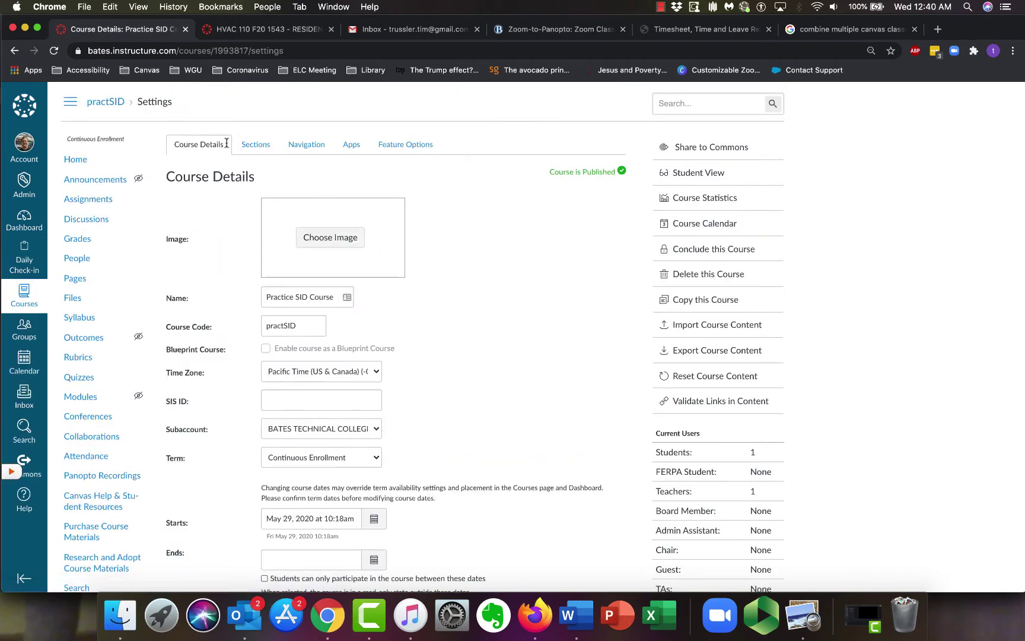
left_click(311, 147)
Enable the hidden Zoom item in the course navigation.
scroll(439, 337, "down", 5)
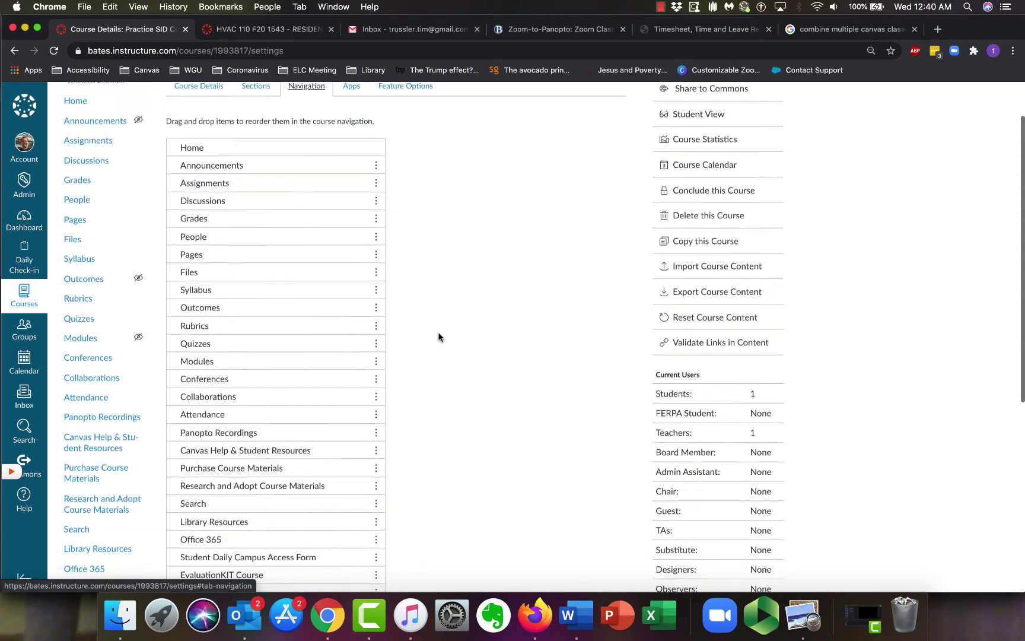
scroll(439, 337, "down", 10)
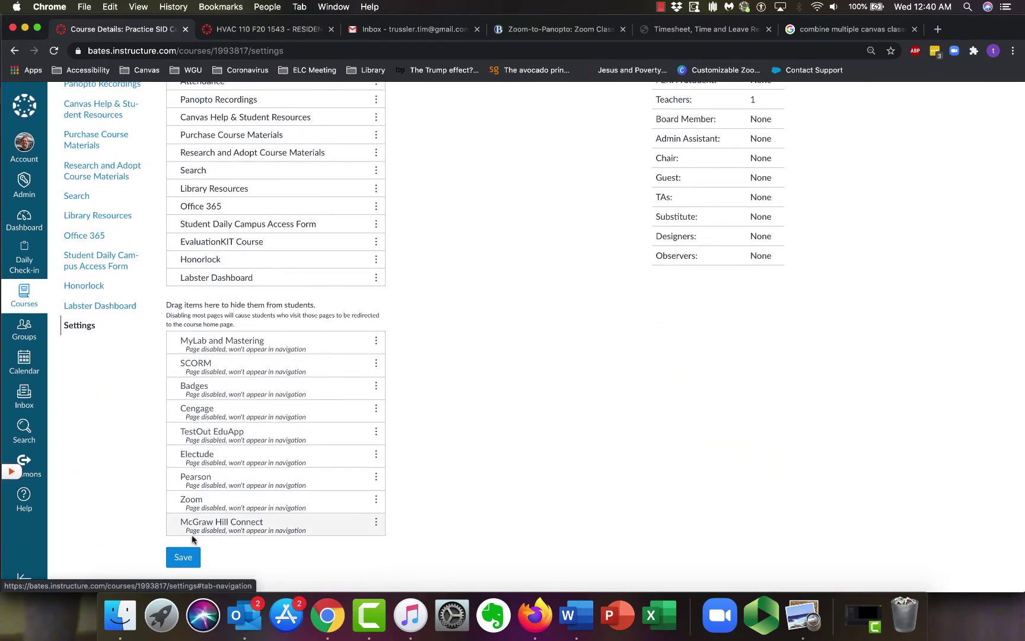
left_click(376, 501)
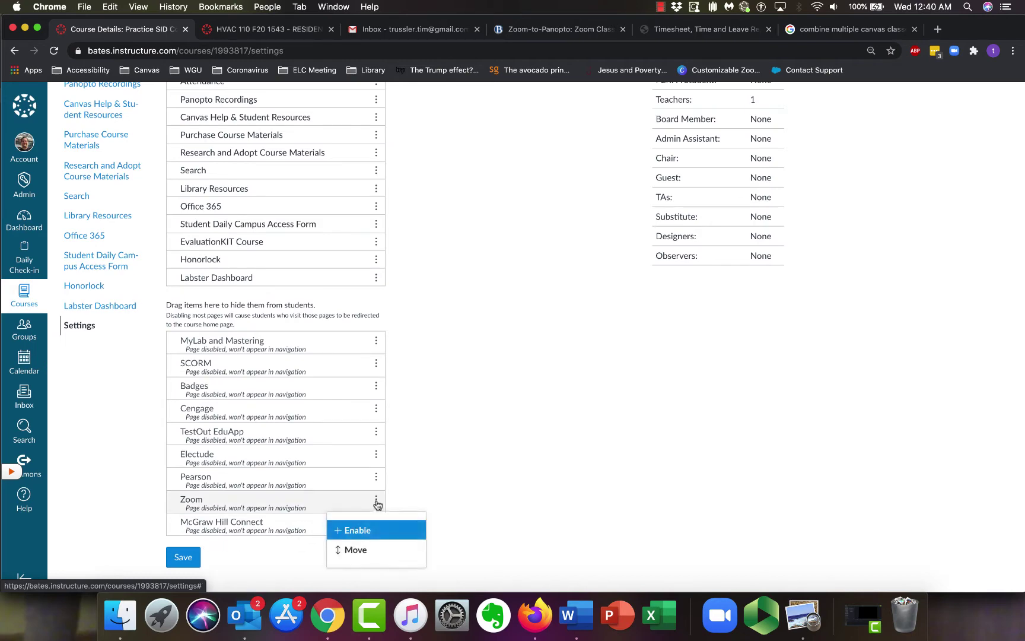
left_click(375, 530)
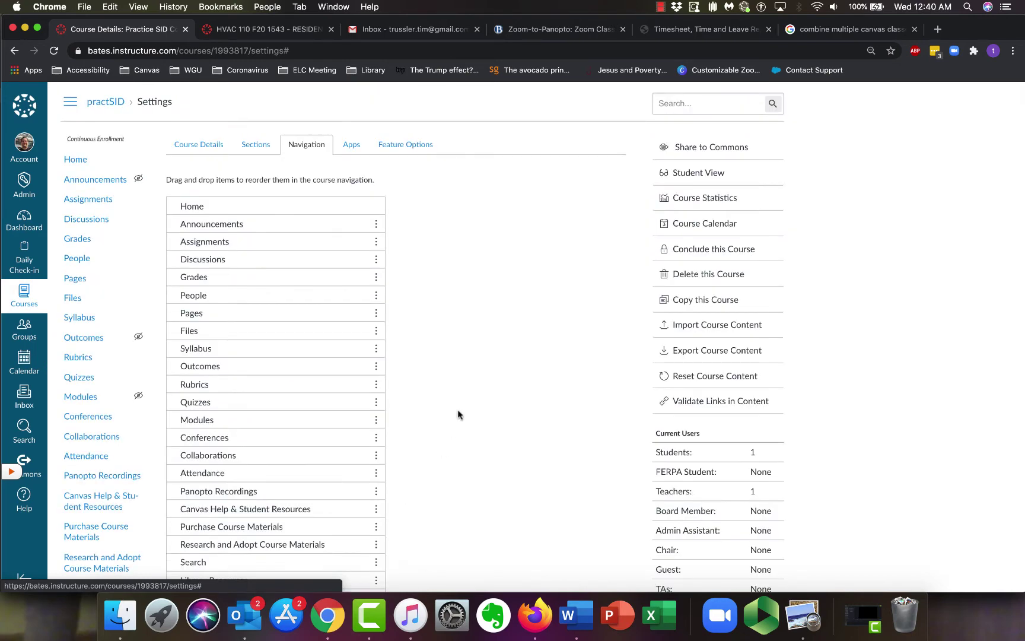
Move Zoom directly below Home in the course navigation list, and Syllabus directly below Zoom.
scroll(457, 415, "down", 7)
scroll(457, 414, "up", 1)
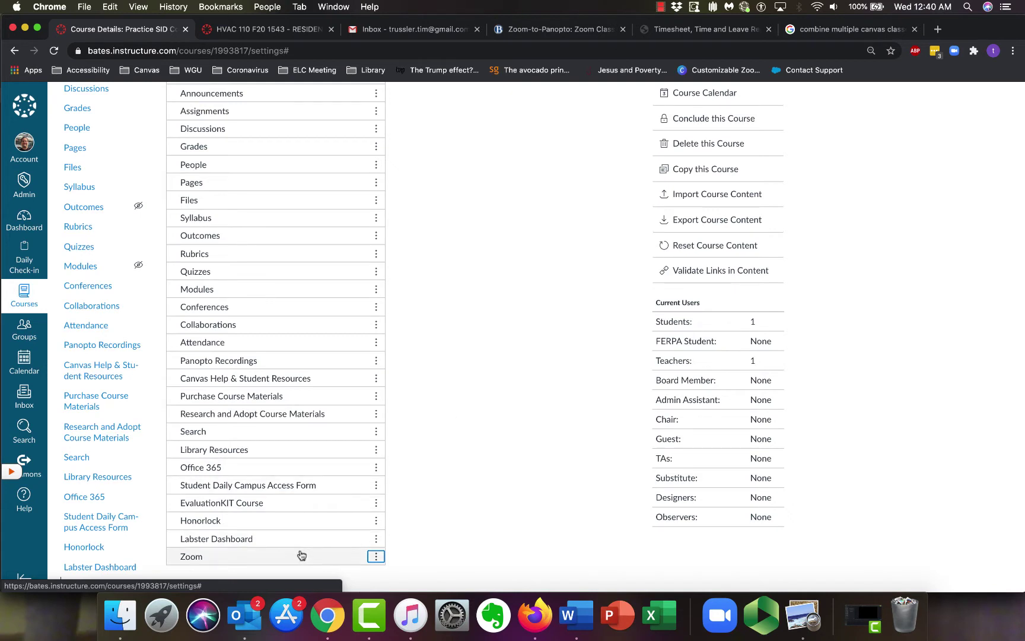
left_click_drag(301, 556, 307, 226)
scroll(310, 231, "up", 3)
scroll(310, 230, "up", 2)
left_click_drag(265, 355, 265, 228)
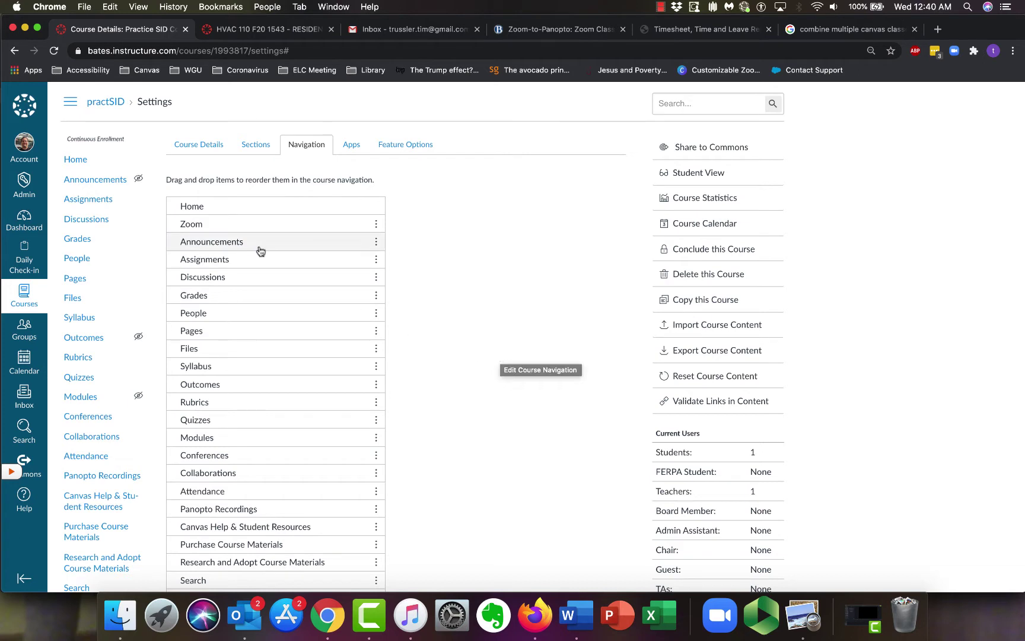
left_click_drag(245, 366, 249, 244)
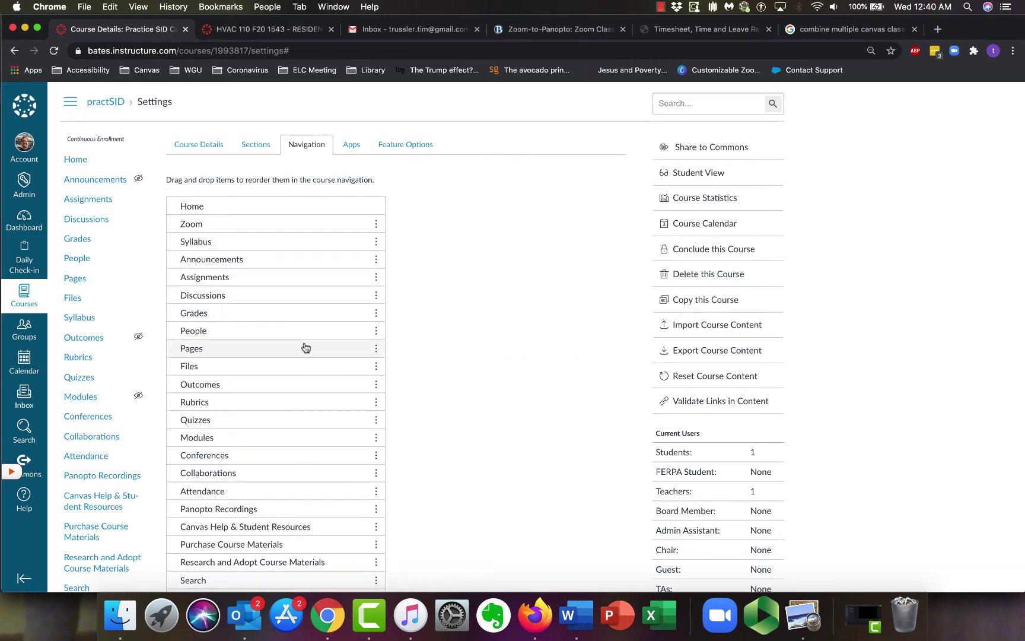
Disable the Collaborations and Conferences items in the course navigation.
scroll(305, 347, "down", 3)
scroll(305, 347, "down", 2)
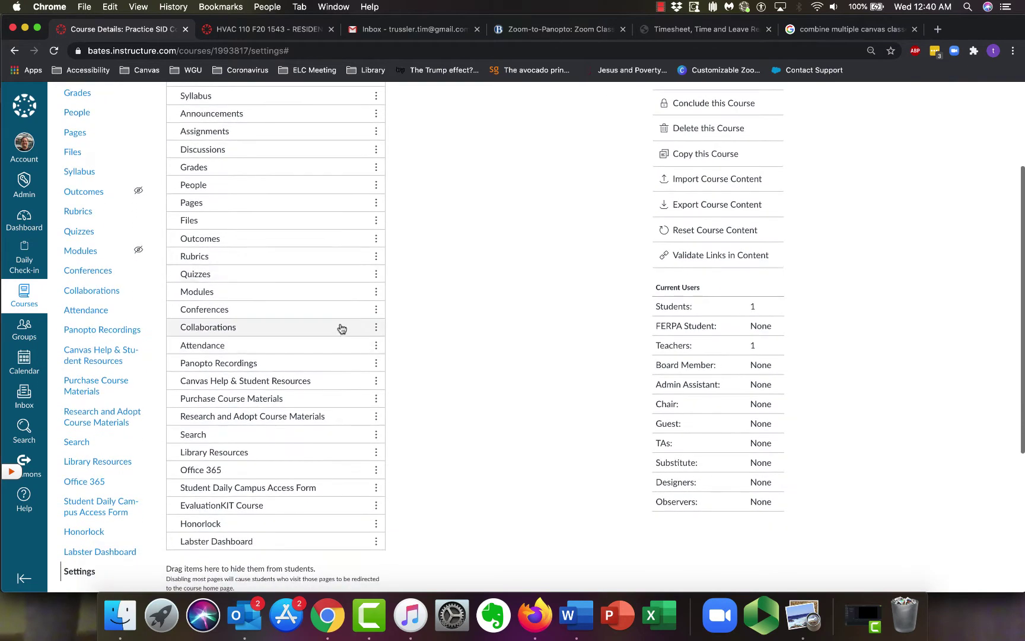
left_click(377, 329)
left_click(375, 362)
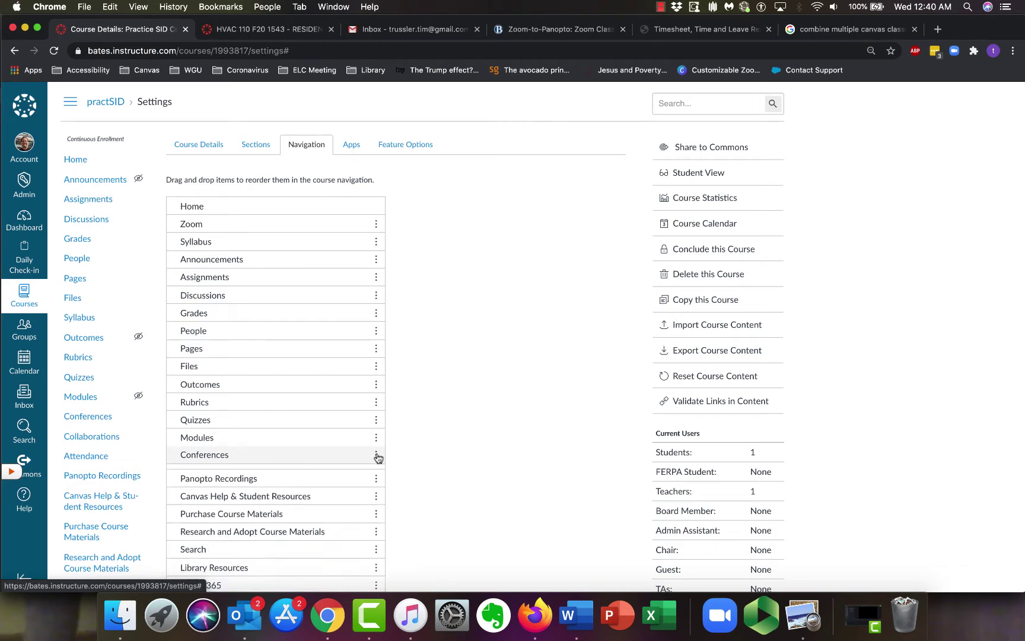
left_click(376, 457)
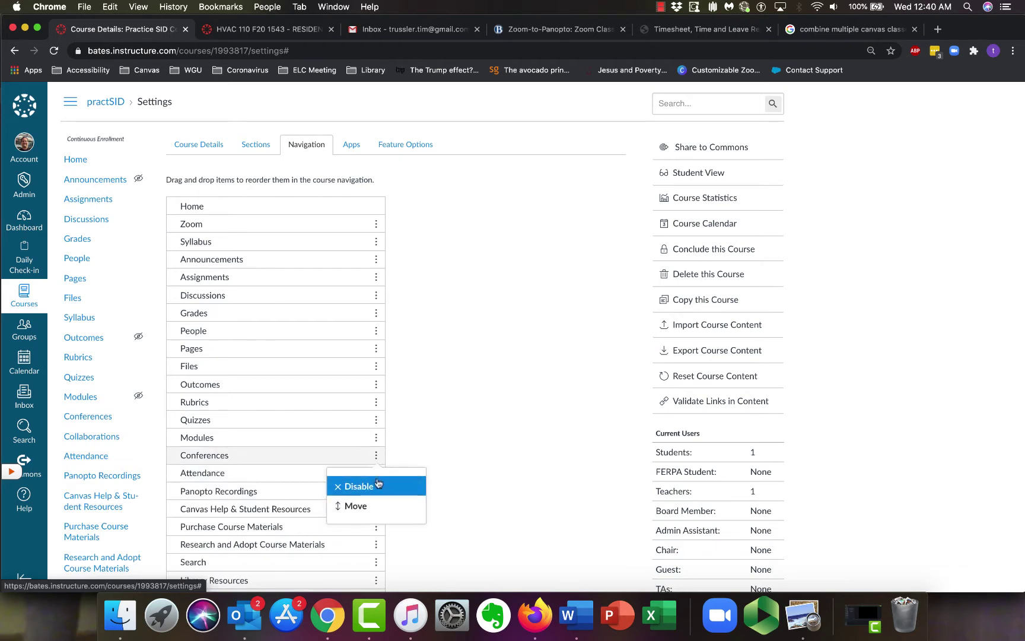
left_click(374, 483)
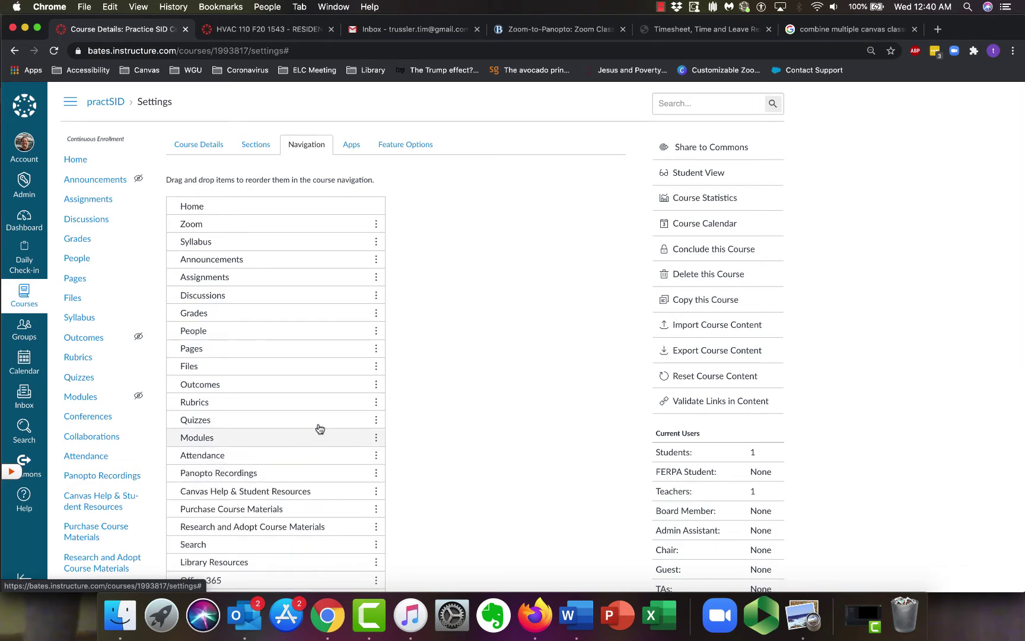
Disable the Labster Dashboard item in the course navigation.
scroll(321, 412, "down", 3)
scroll(321, 412, "down", 1)
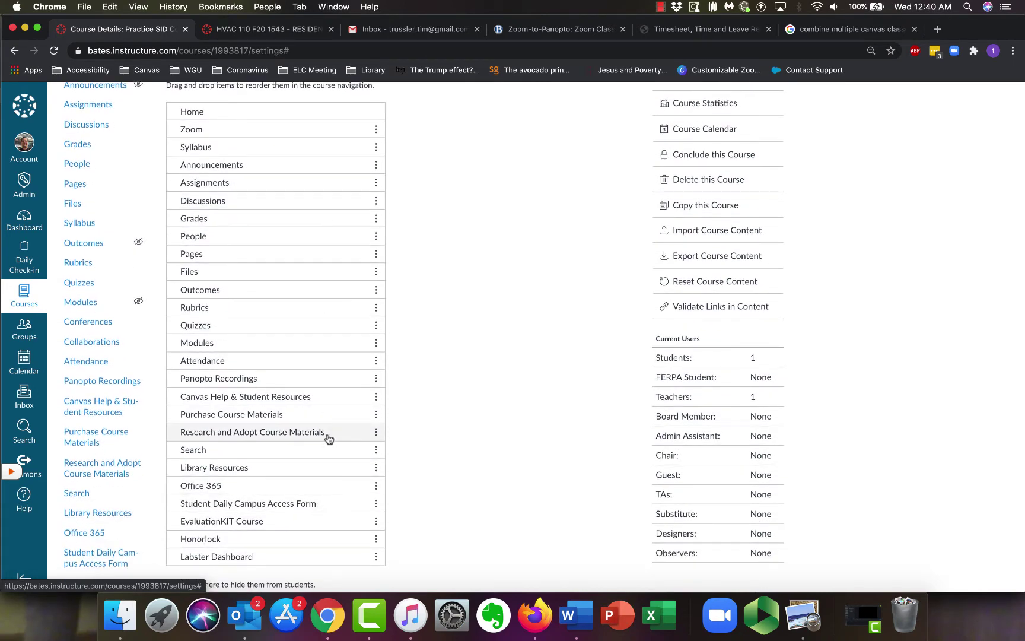
scroll(327, 437, "down", 3)
left_click(376, 479)
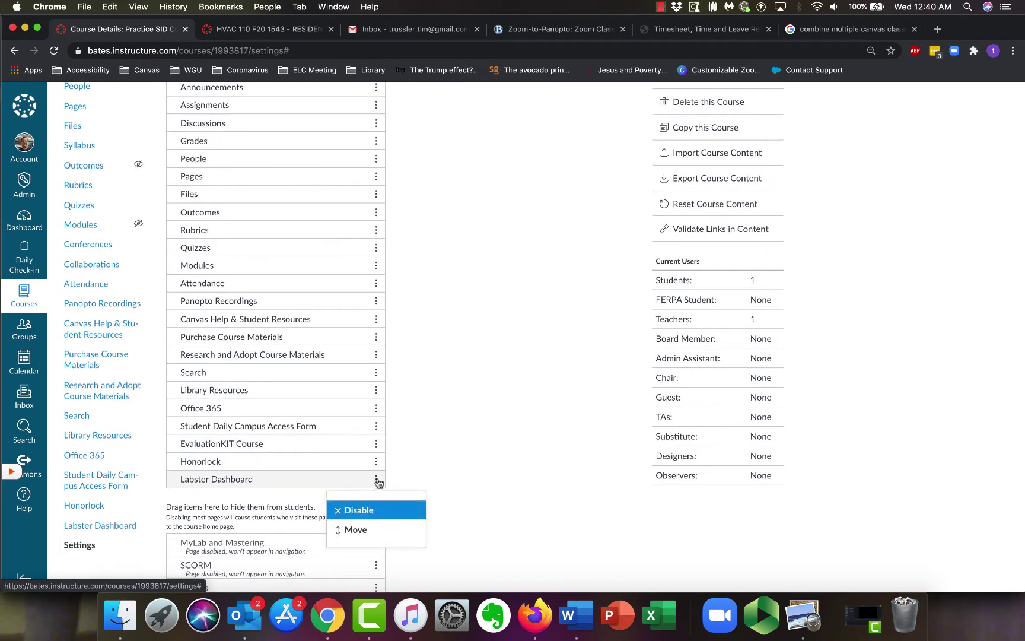
left_click(360, 510)
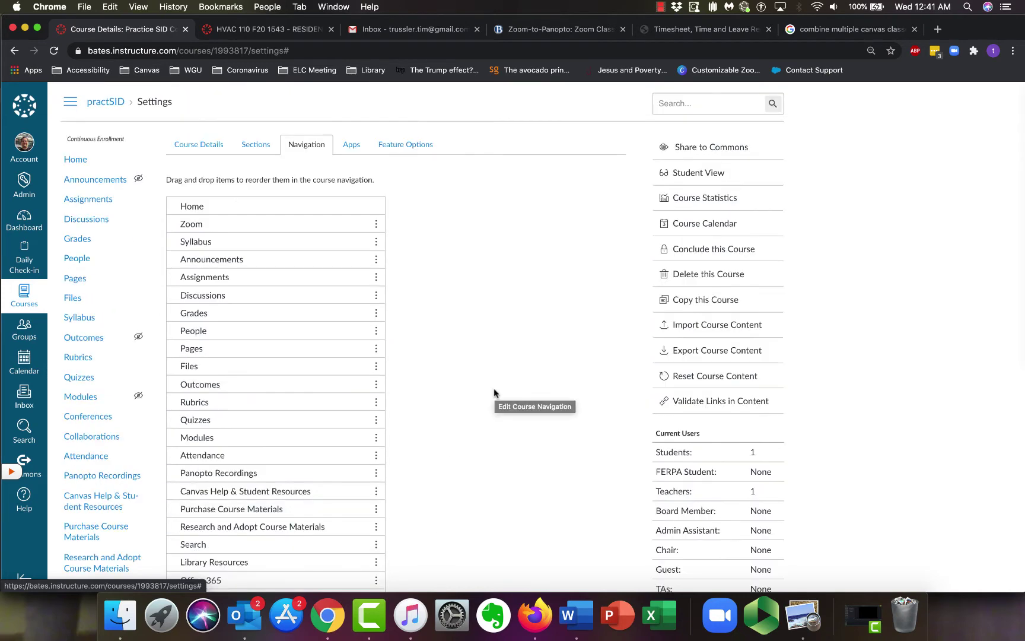
Review the reordered navigation items and save the course navigation changes.
scroll(493, 387, "down", 10)
scroll(493, 393, "up", 3)
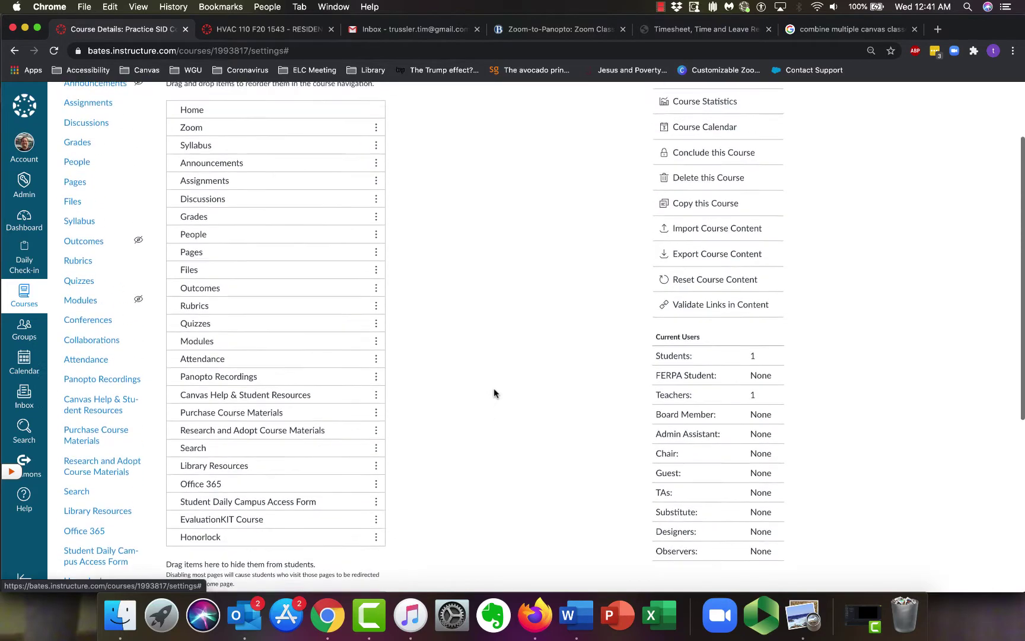
scroll(493, 393, "down", 1)
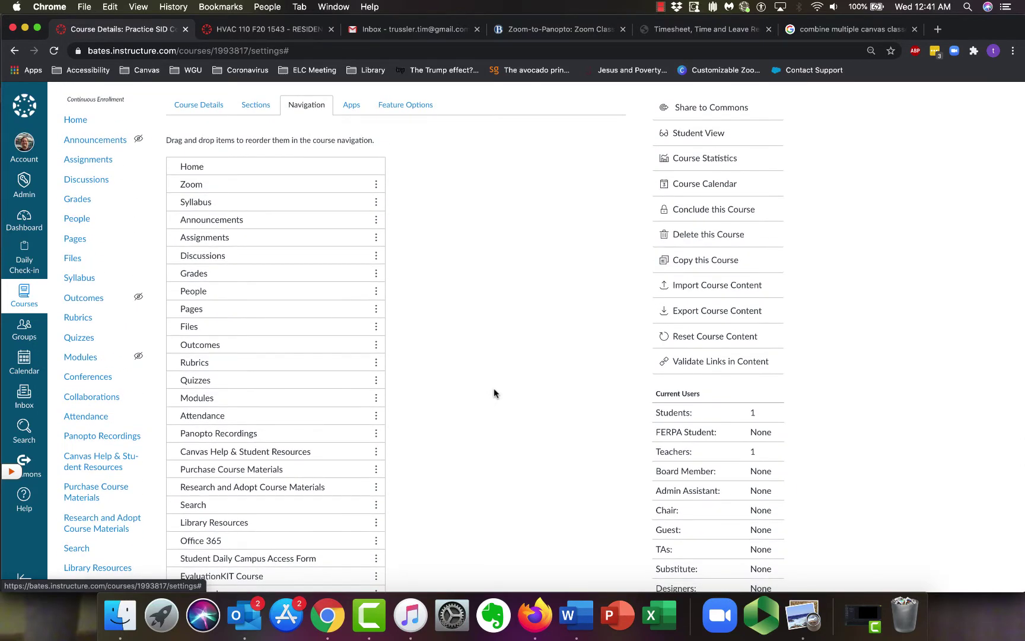
scroll(494, 393, "down", 5)
scroll(494, 394, "down", 1)
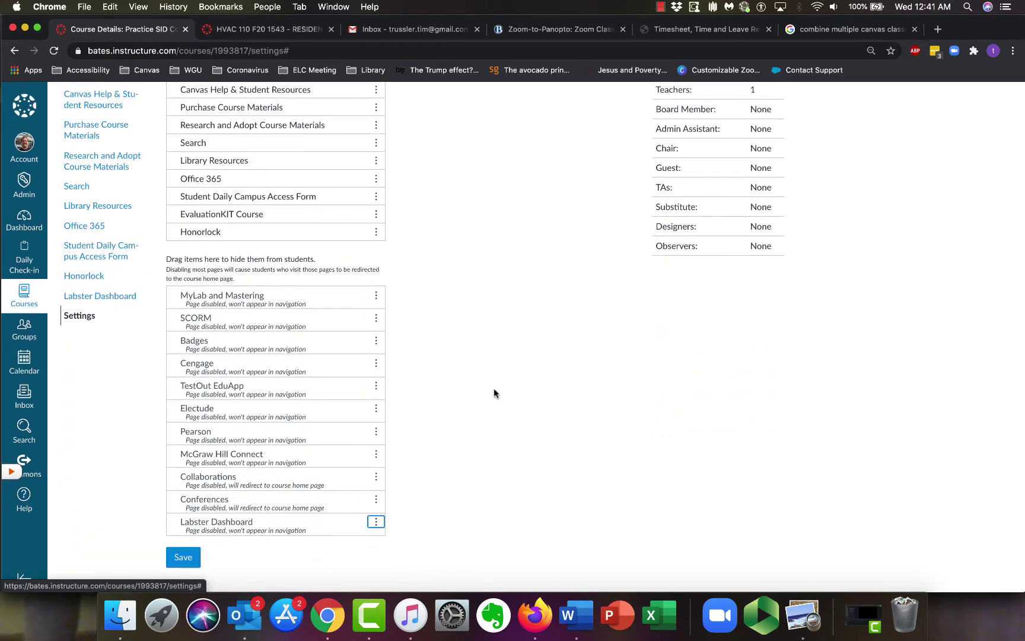
left_click(183, 557)
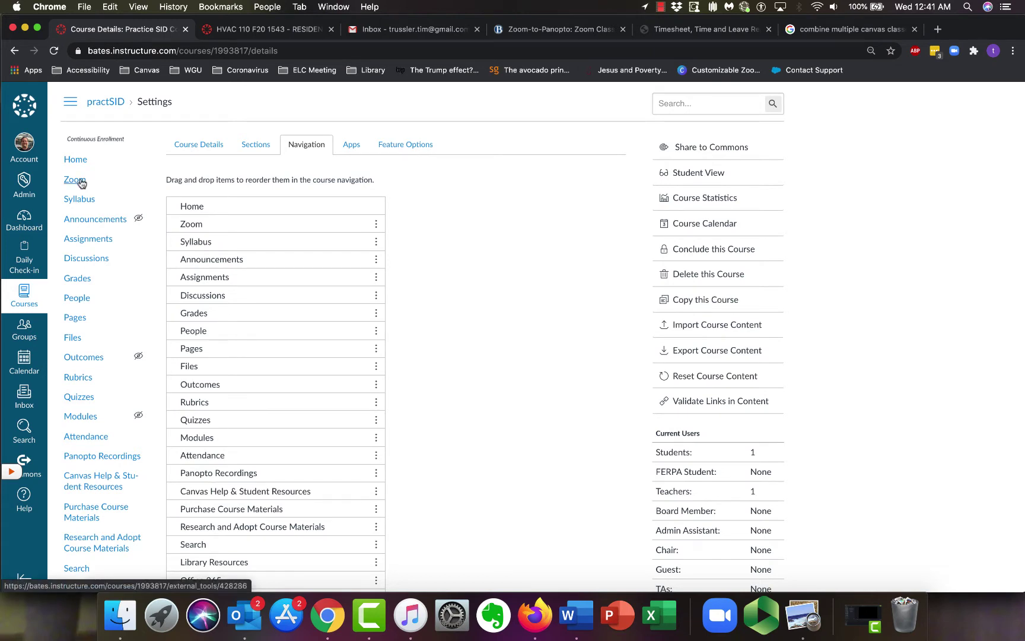
Launch Zoom from the course navigation, also trying the redirect page's fallback link, and keep a single Zoom tab open.
left_click(82, 181)
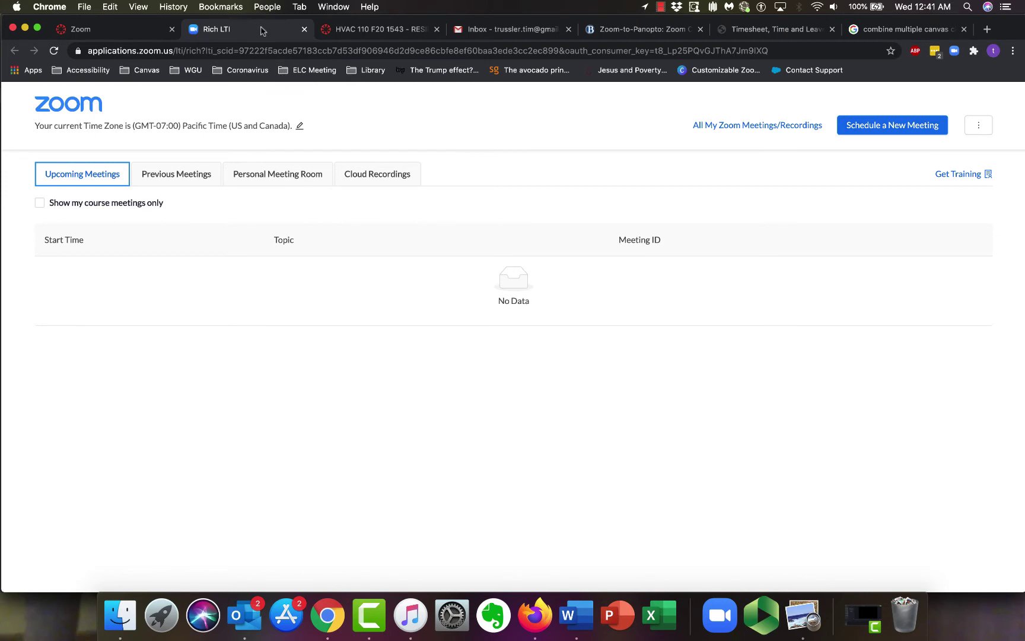
left_click(130, 34)
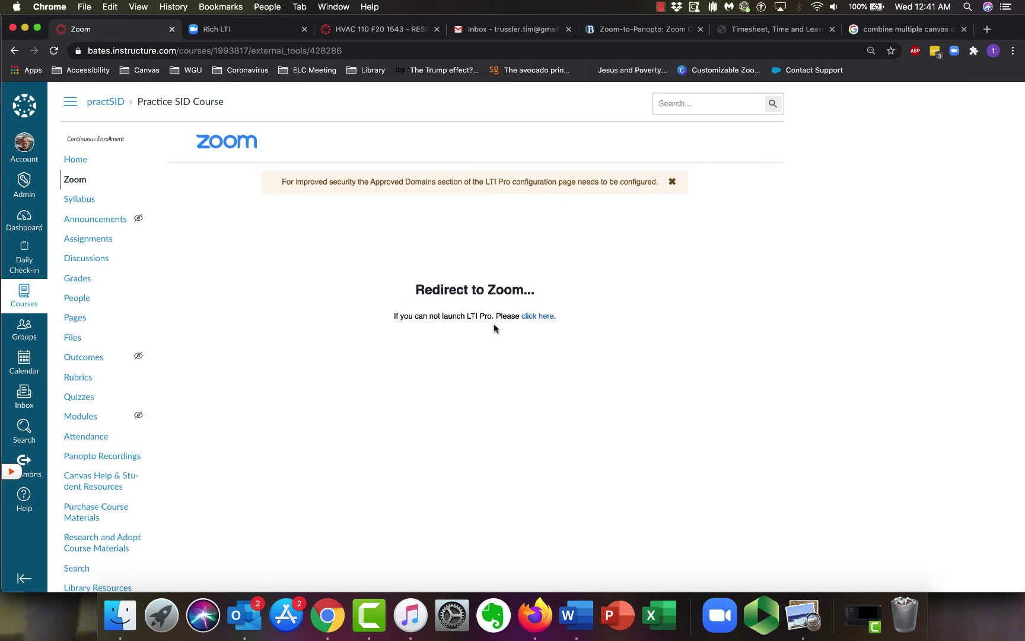
left_click(538, 319)
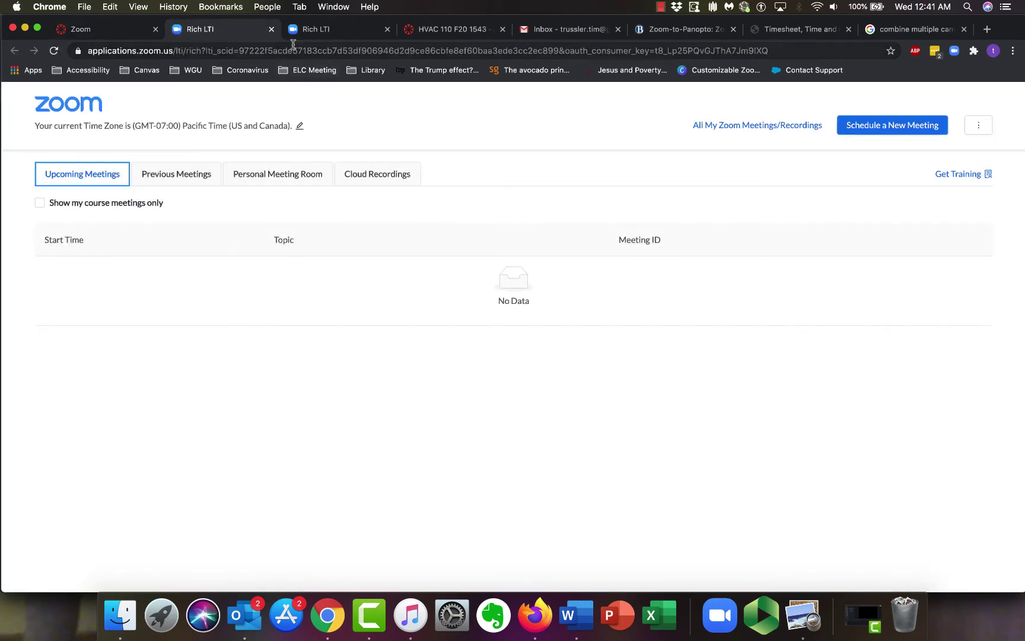
left_click(272, 29)
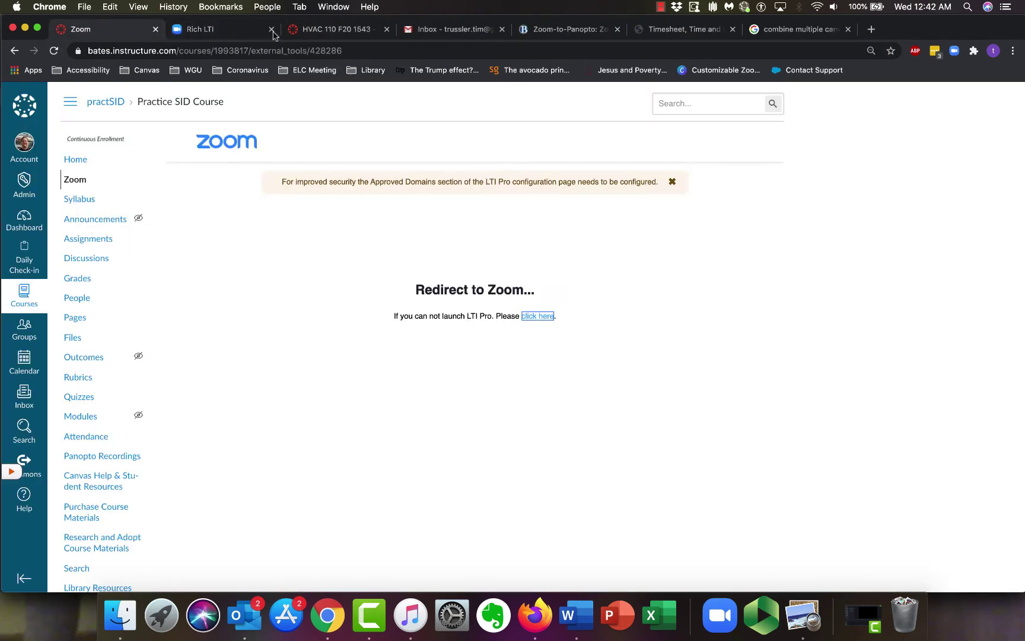
left_click(232, 33)
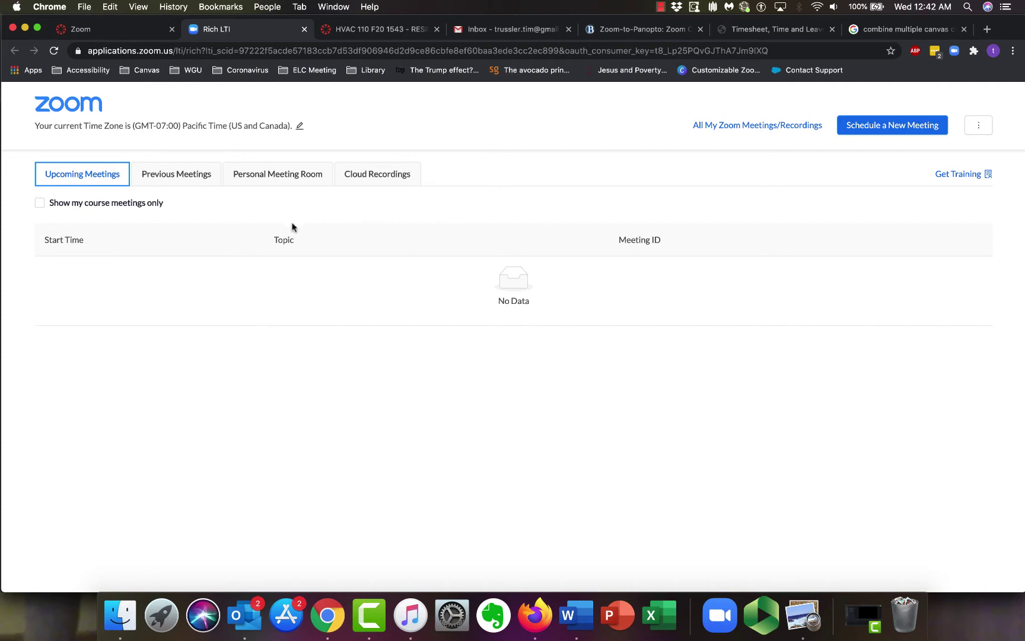
View all personal Zoom meetings and recordings, and return to the course meetings list.
left_click(756, 127)
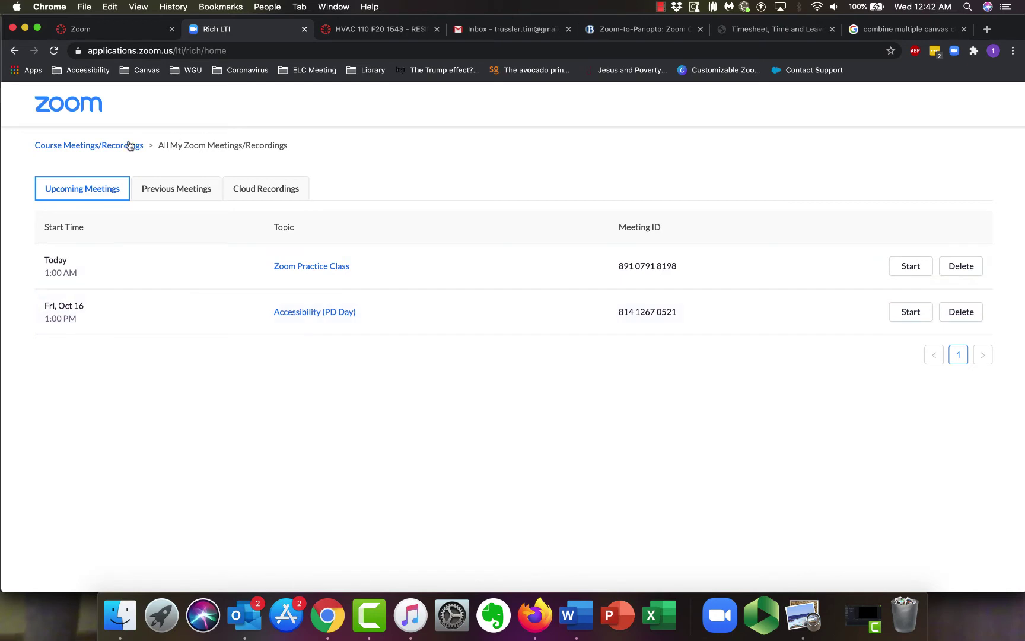
left_click(111, 145)
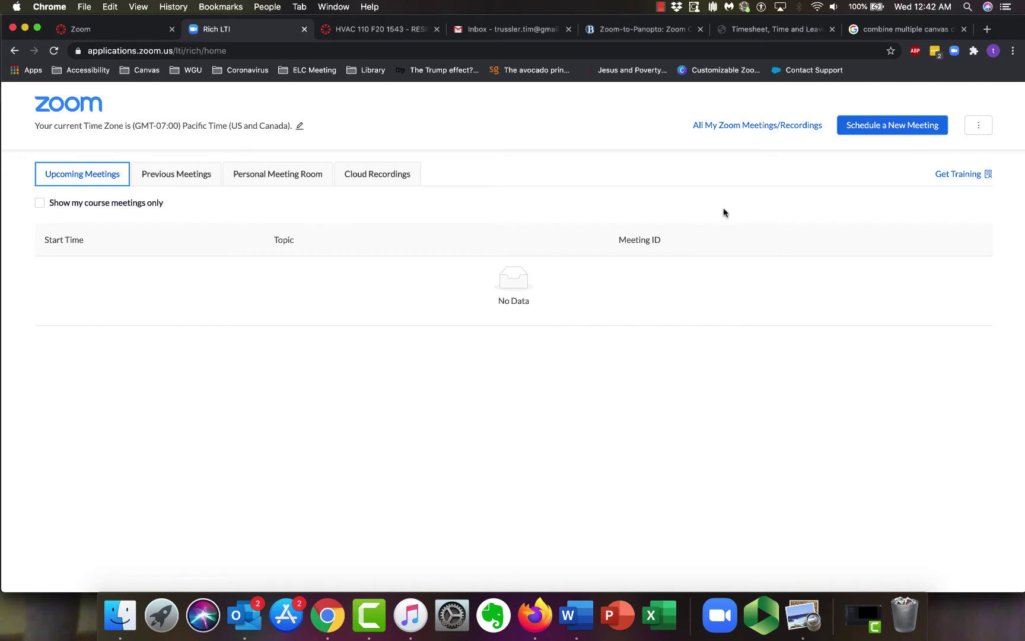
Start scheduling a new Zoom meeting for the course and set its date to 10/05/2020.
left_click(910, 127)
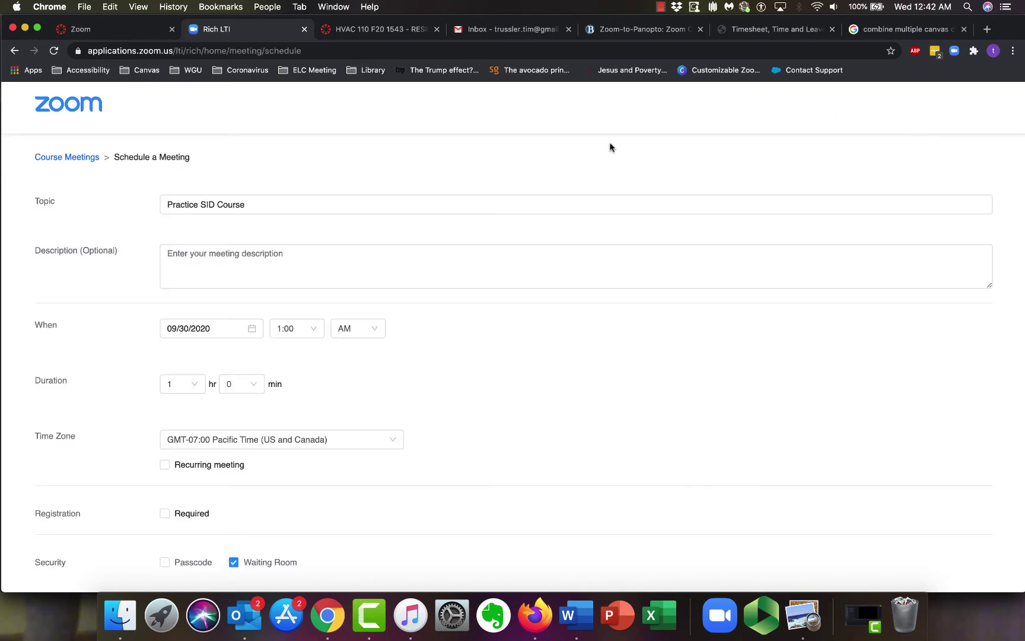
left_click(318, 202)
scroll(318, 201, "down", 1)
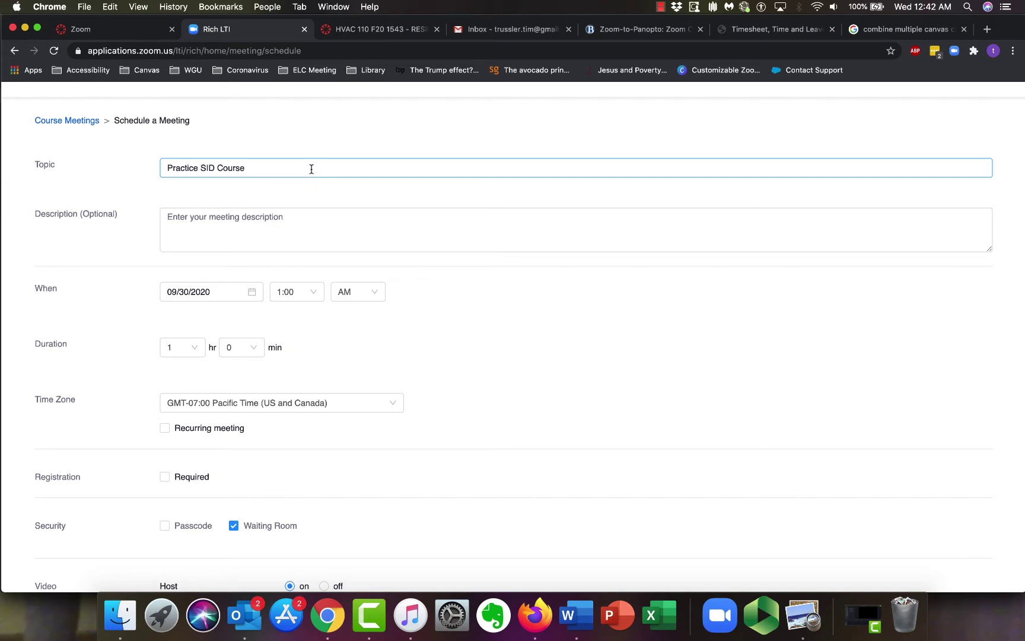
left_click(291, 215)
scroll(291, 216, "down", 2)
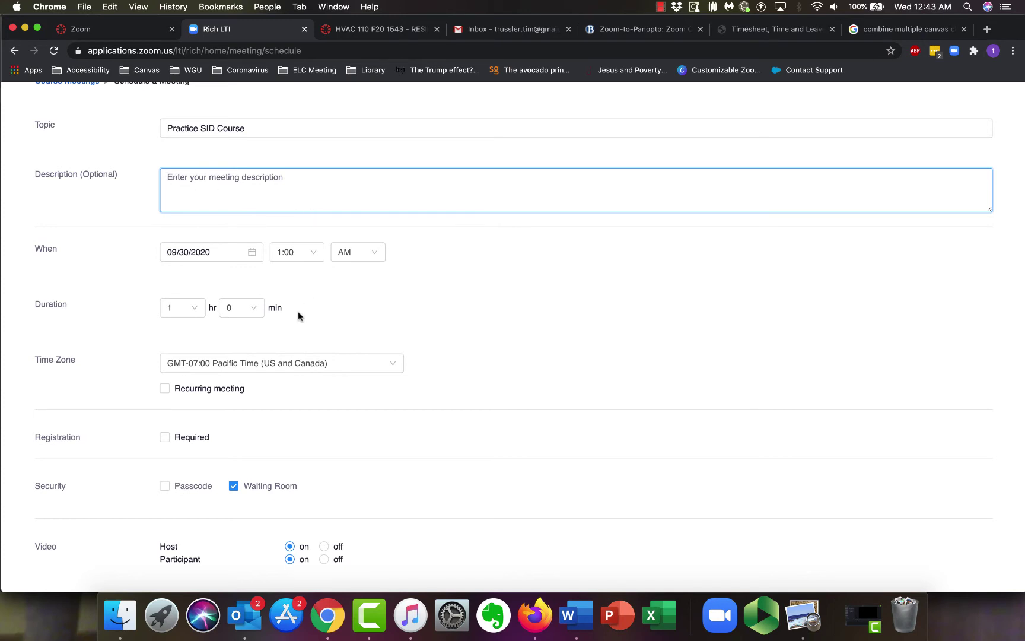
scroll(219, 245, "down", 1)
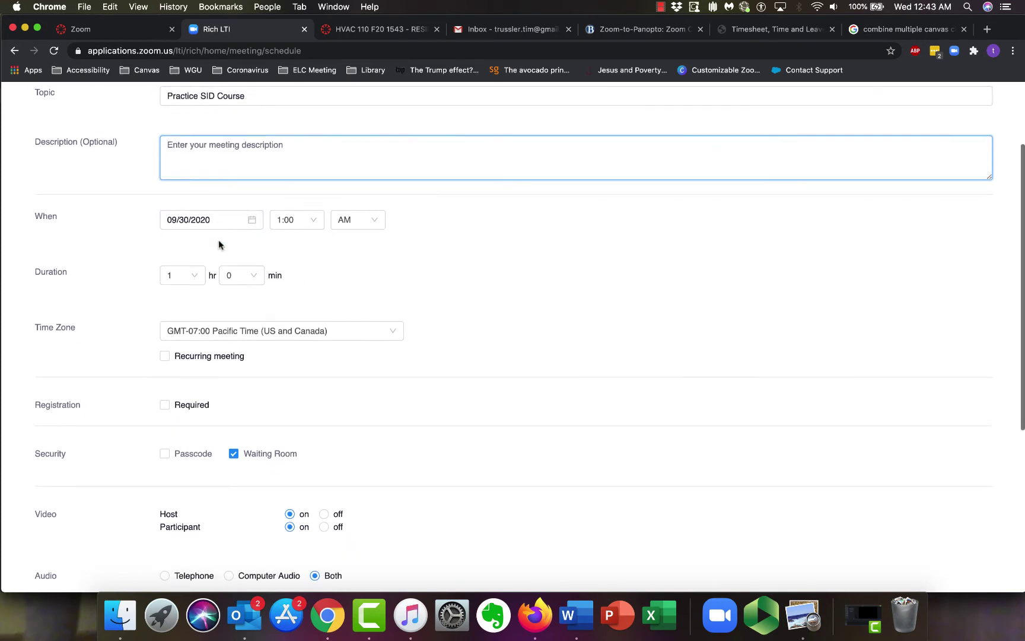
left_click(254, 219)
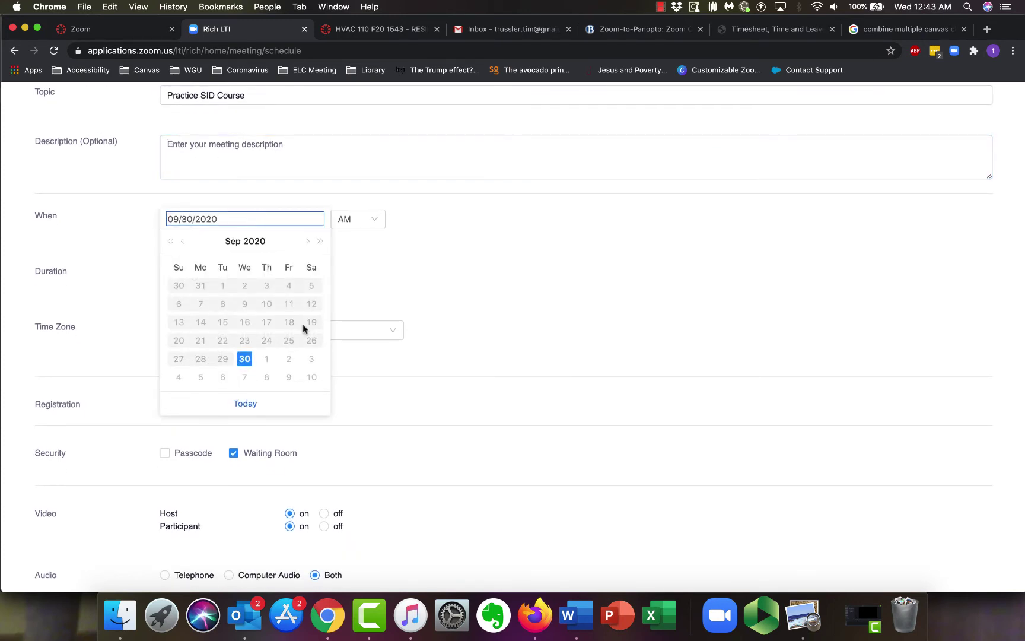
left_click(201, 378)
Set the meeting's start time to 9:00 AM and its duration to 1 hour 30 minutes.
left_click(307, 218)
scroll(309, 291, "down", 3)
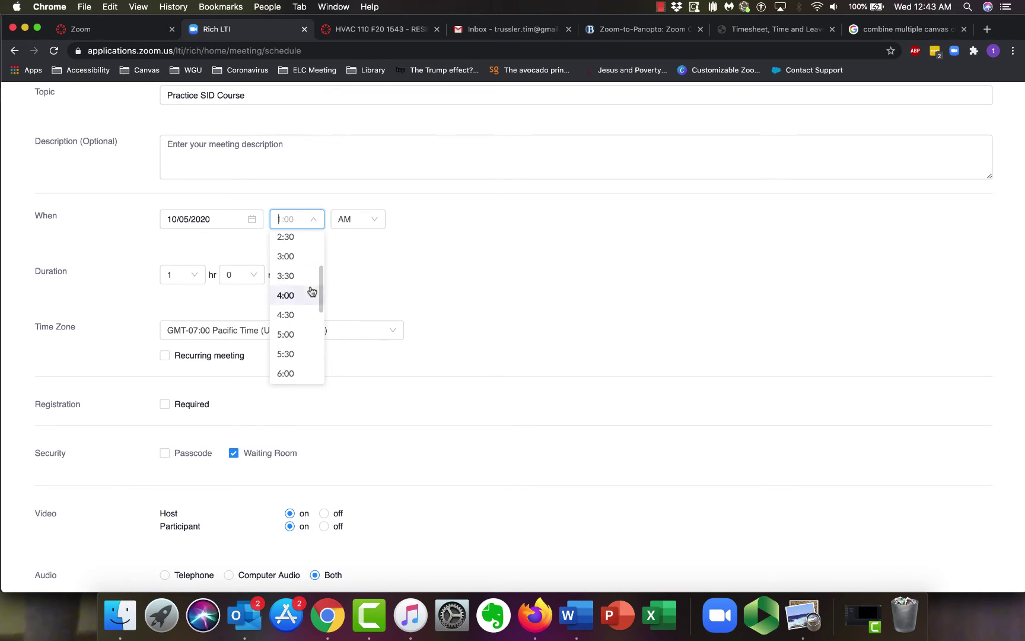
scroll(310, 293, "down", 3)
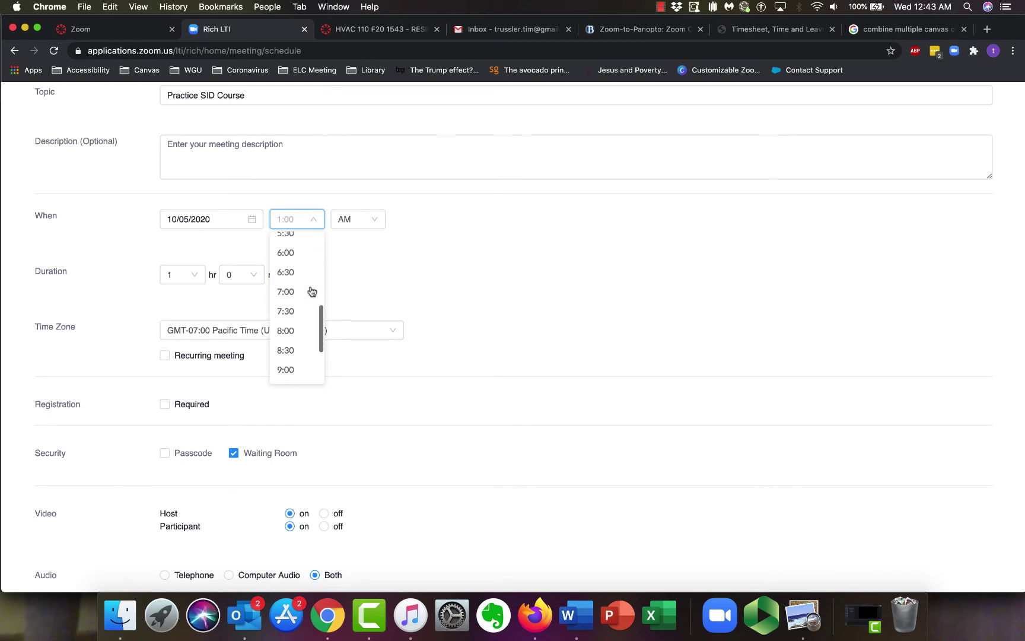
left_click(286, 367)
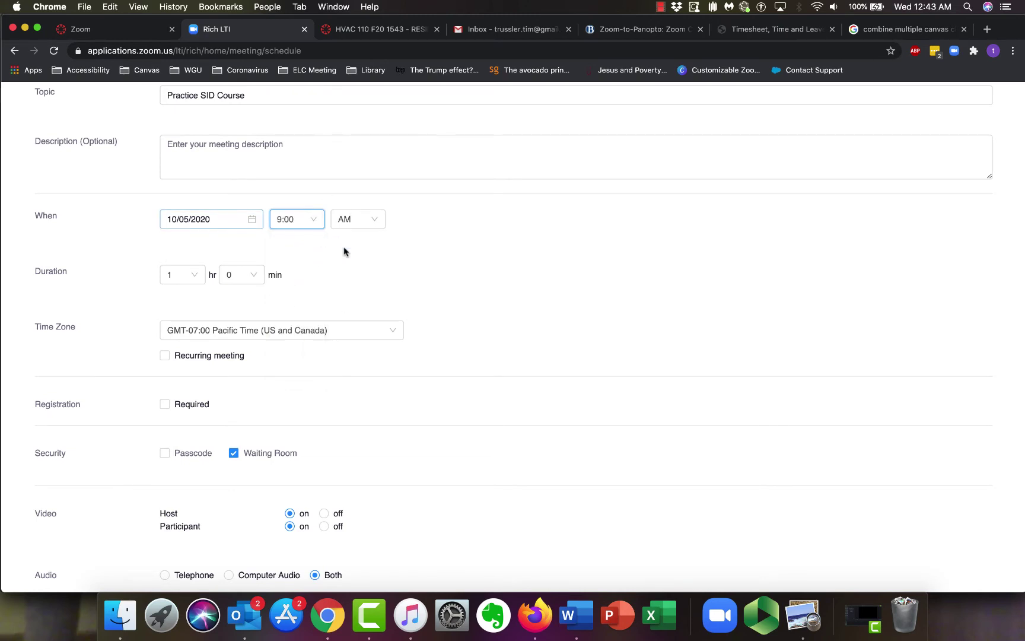
scroll(352, 259, "down", 2)
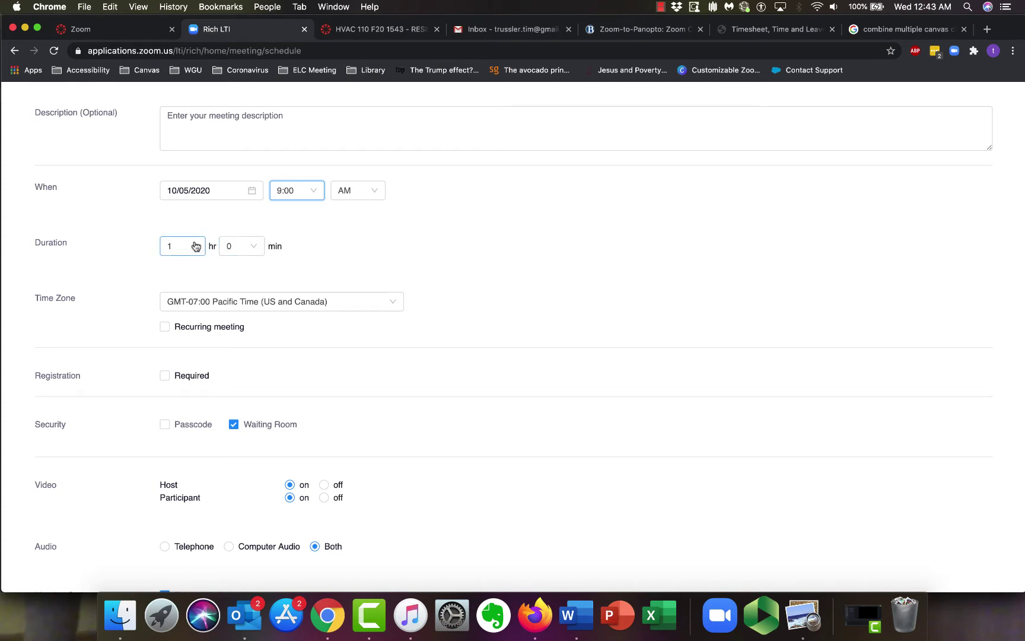
left_click(244, 250)
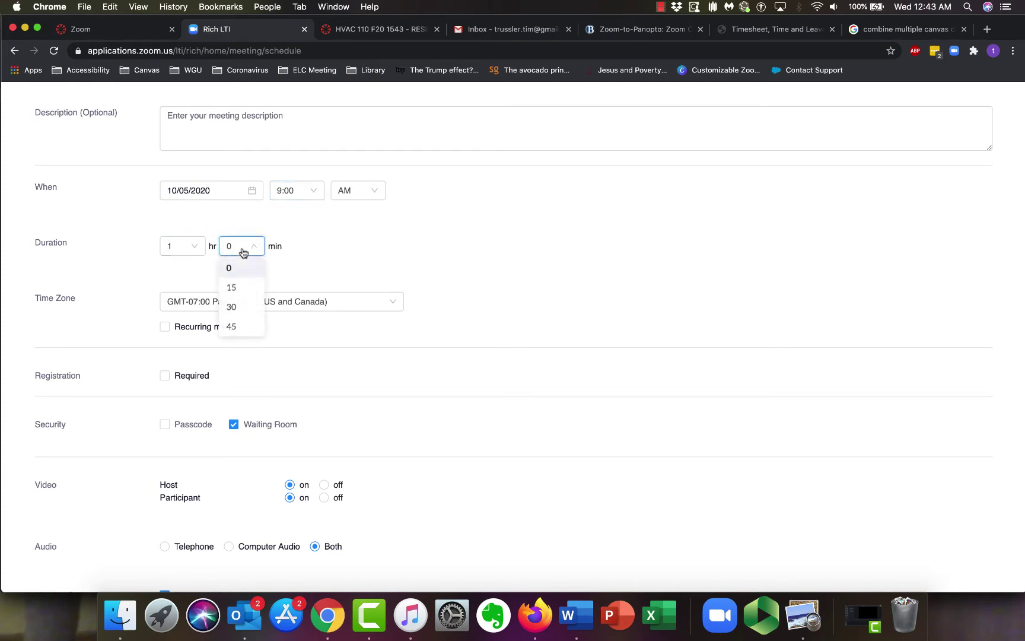
left_click(236, 306)
Make the meeting recur weekly on Monday, Wednesday and Friday.
scroll(442, 276, "down", 2)
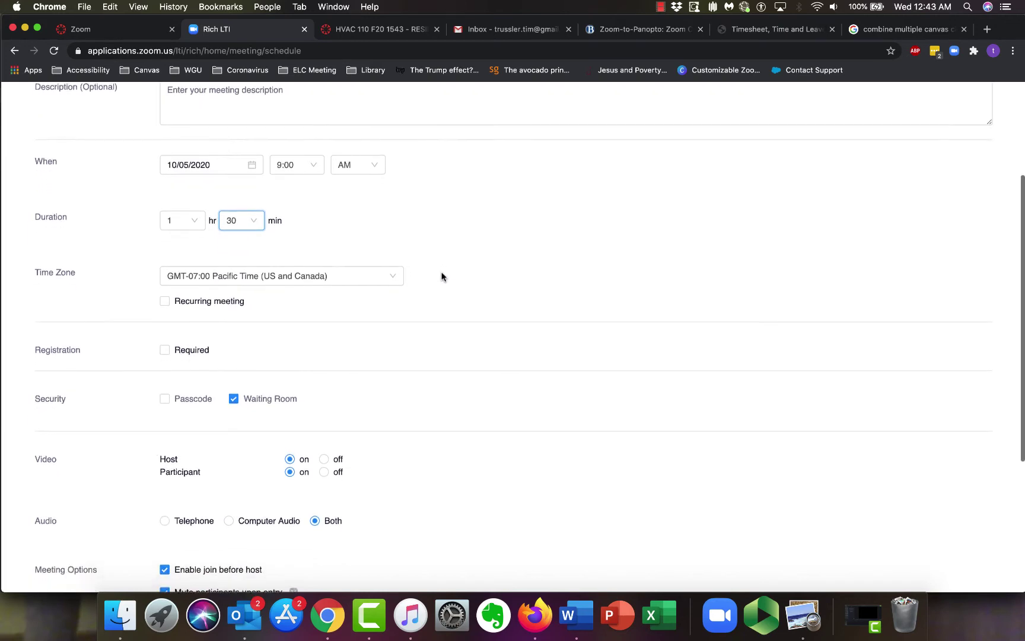
scroll(442, 276, "down", 2)
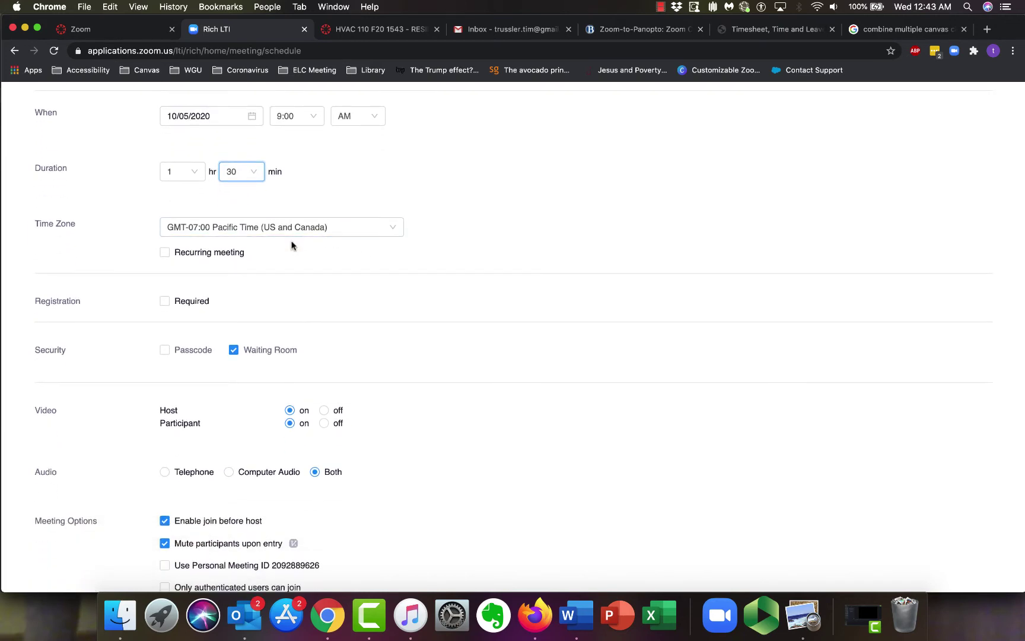
scroll(291, 245, "down", 1)
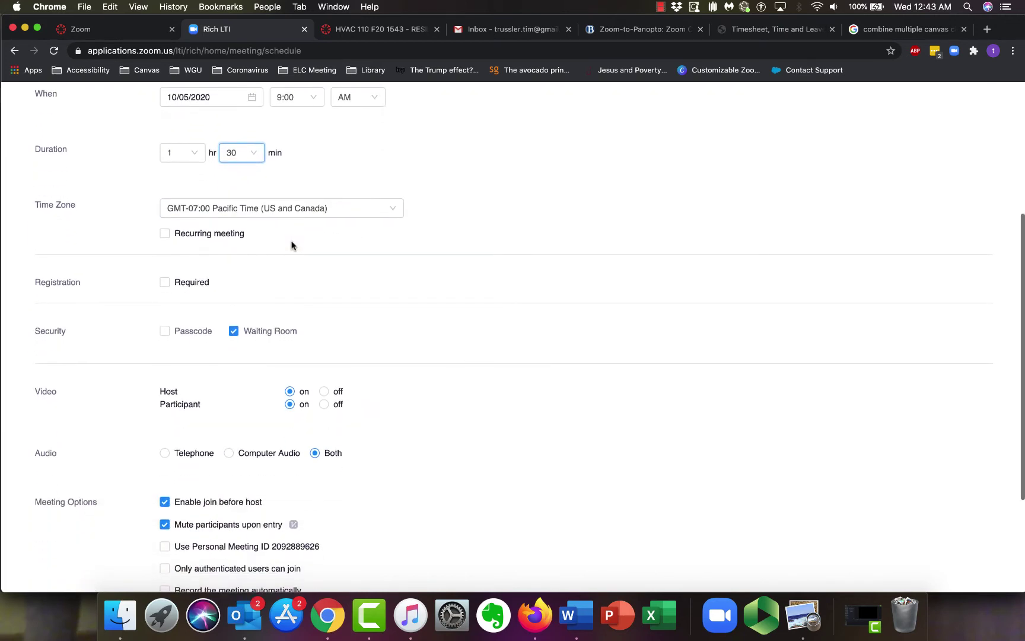
left_click(165, 233)
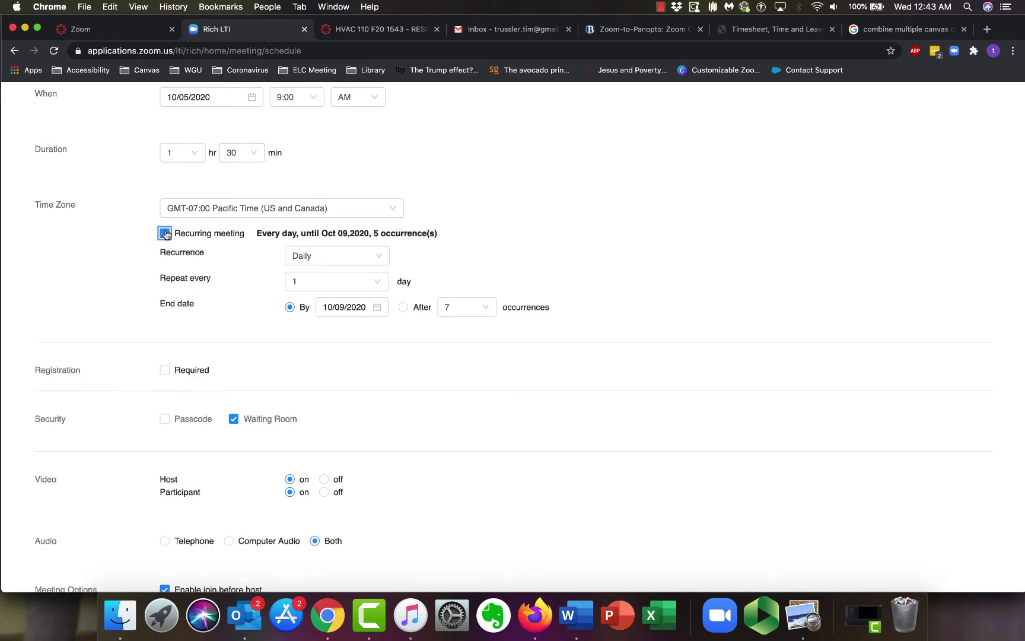
left_click(355, 255)
left_click(335, 296)
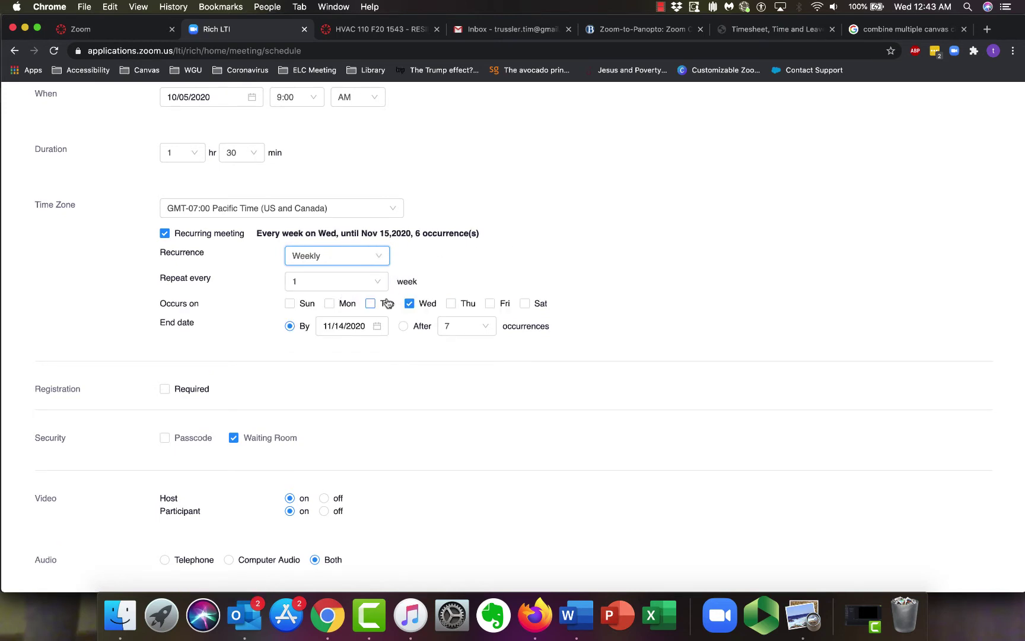
left_click(329, 304)
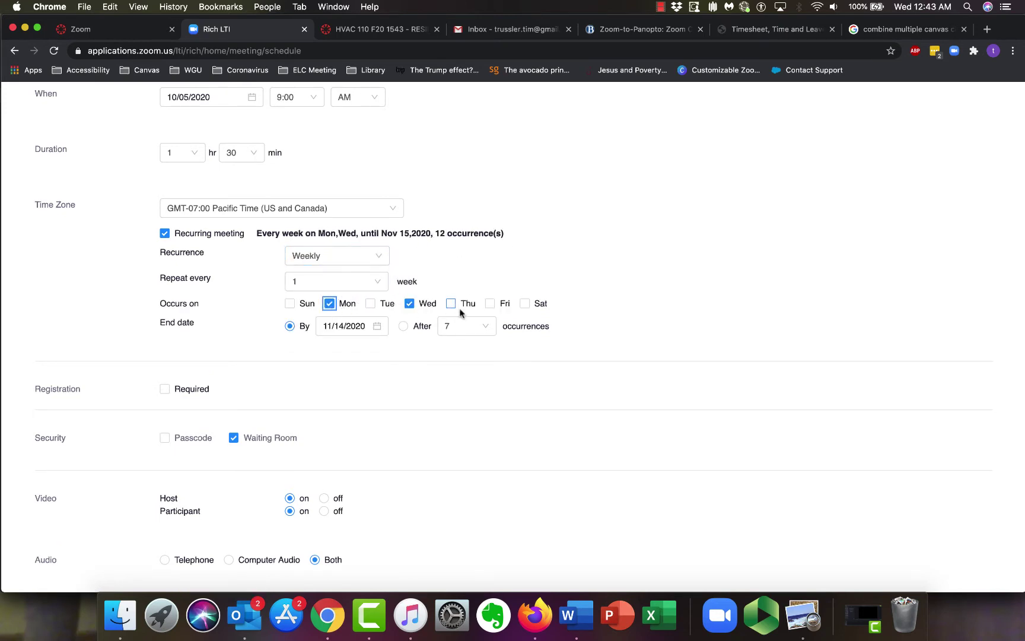
left_click(490, 304)
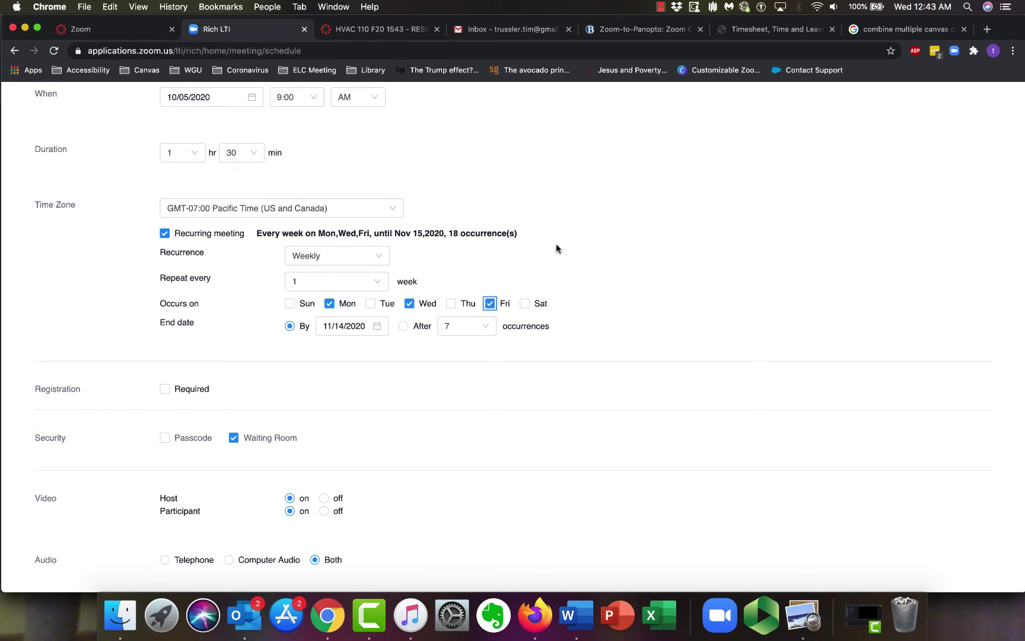
Set the recurring meeting's end date to 12/18/2020.
scroll(557, 245, "up", 1)
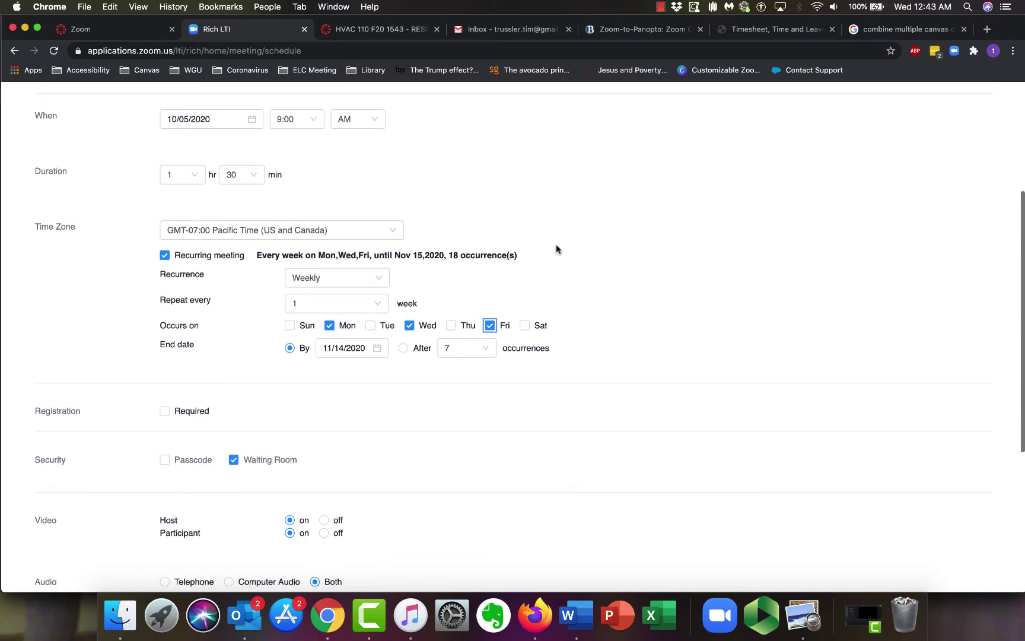
scroll(556, 247, "down", 1)
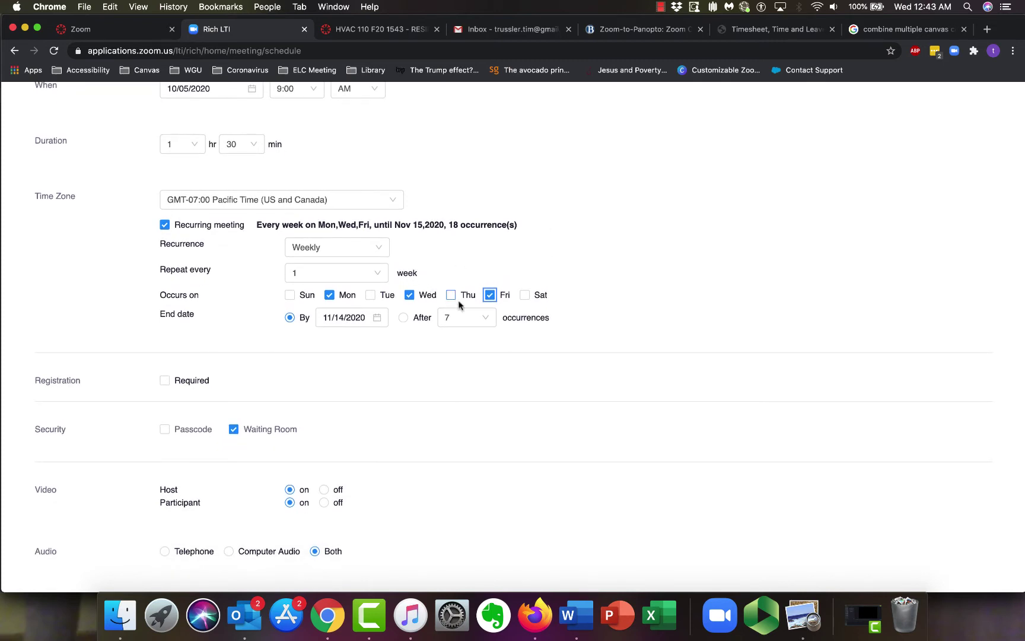
left_click(376, 318)
left_click(376, 318)
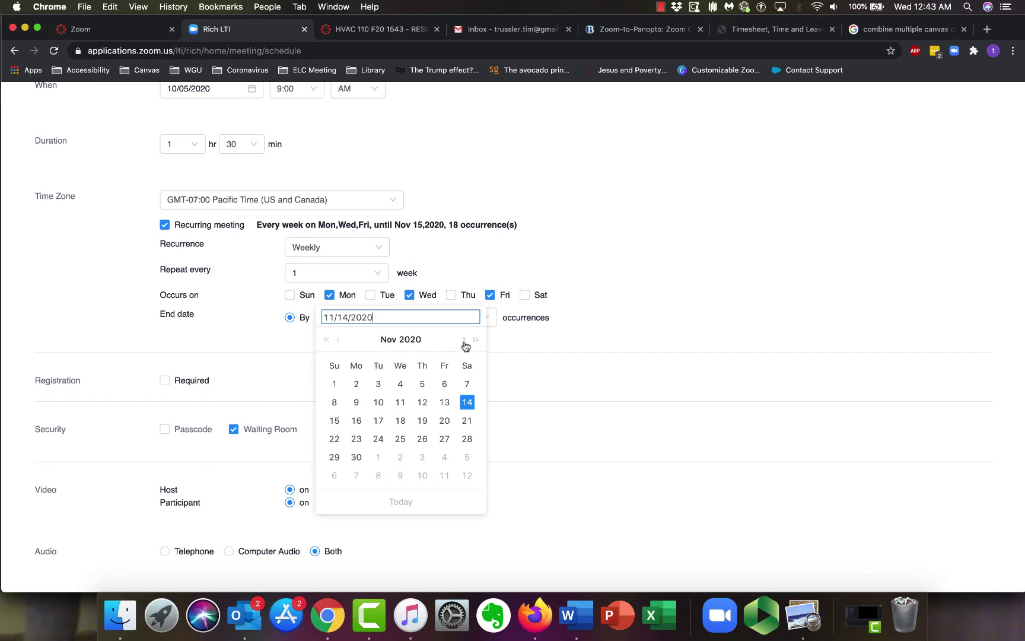
left_click(464, 340)
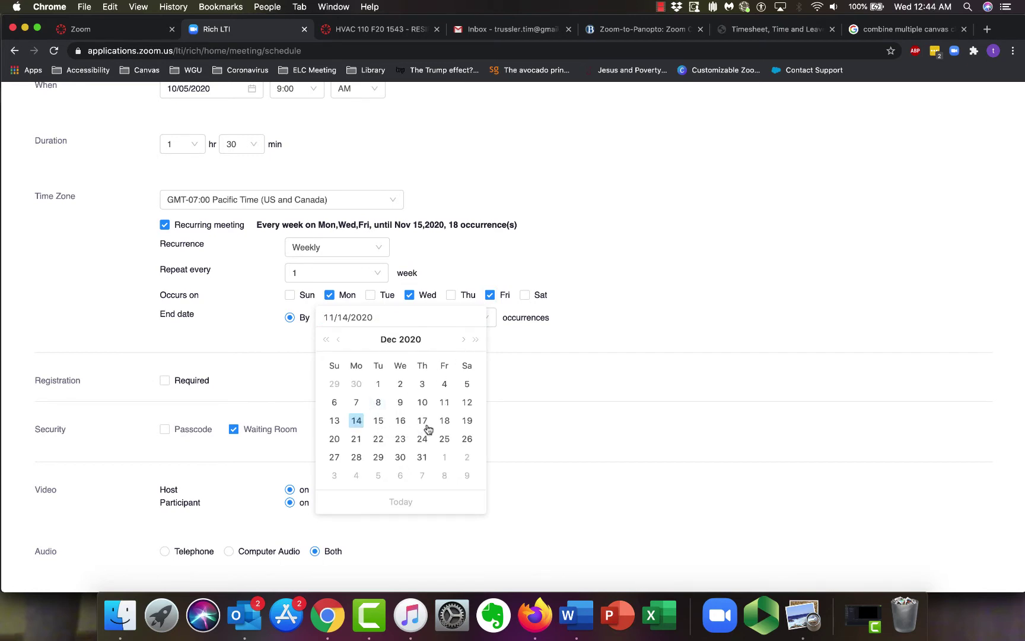
left_click(445, 422)
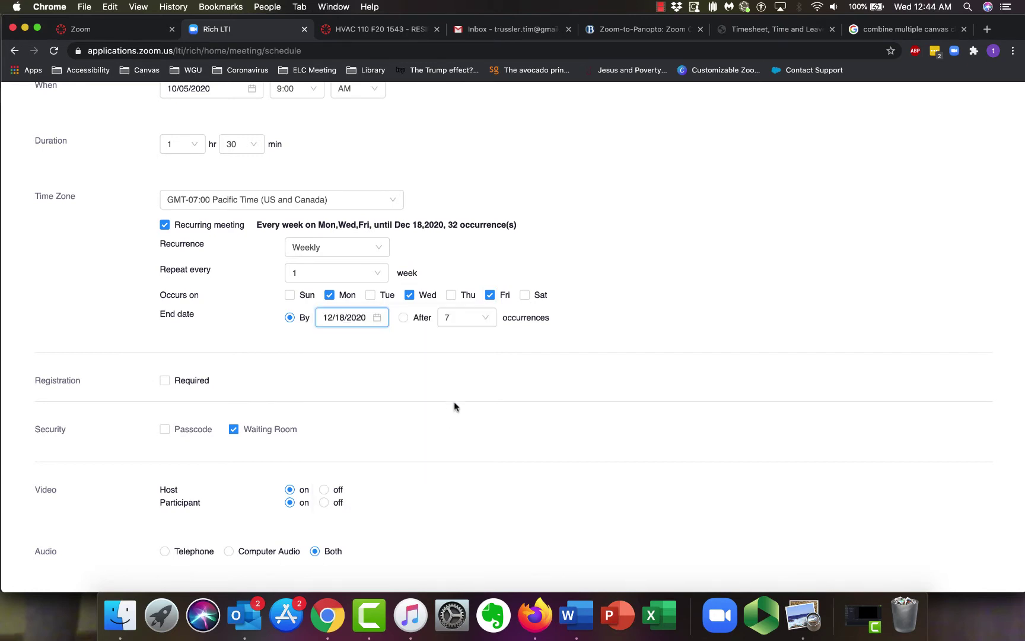
Check the passcode security option but leave it off, and disable the waiting room for the meeting.
scroll(364, 344, "down", 3)
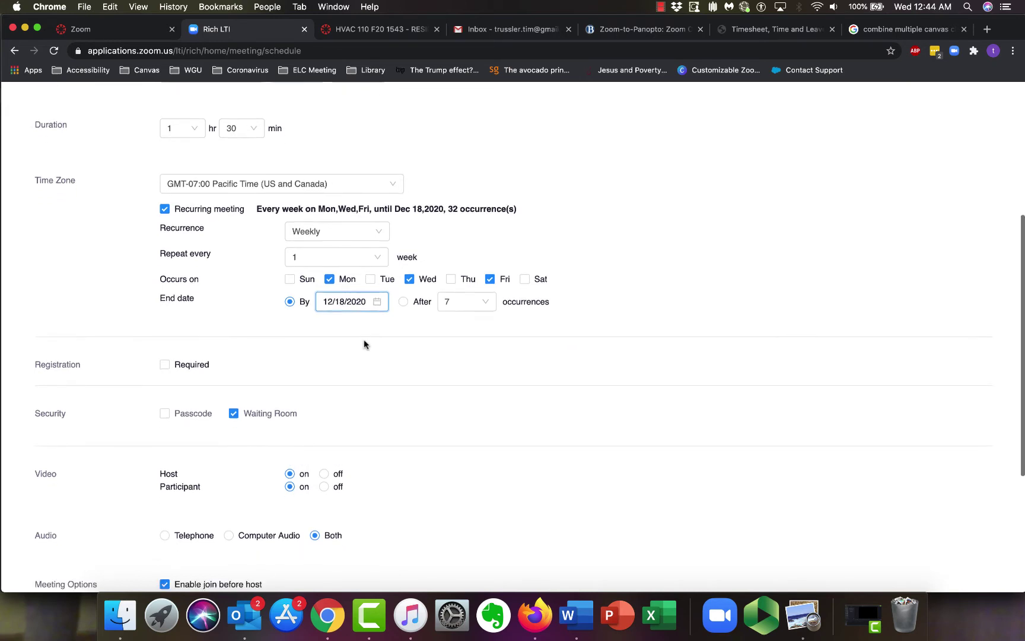
scroll(366, 343, "down", 2)
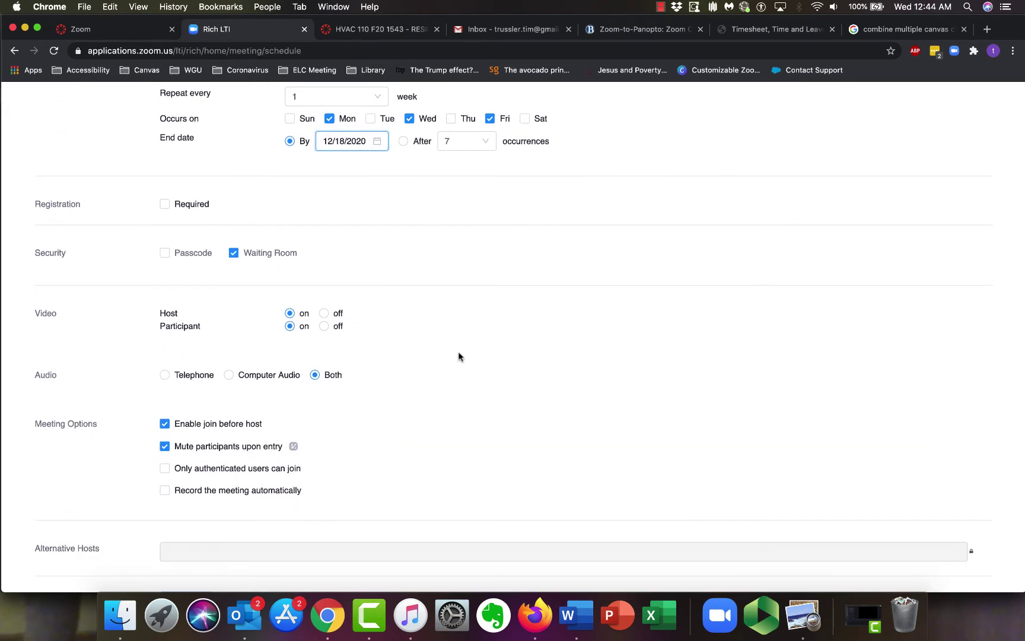
scroll(458, 356, "down", 1)
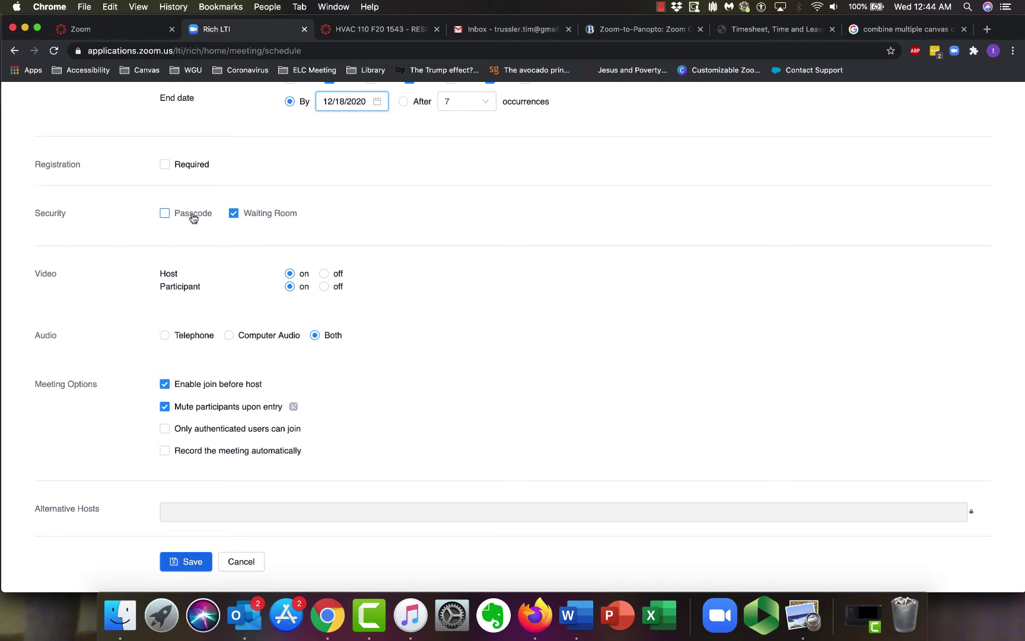
left_click(193, 218)
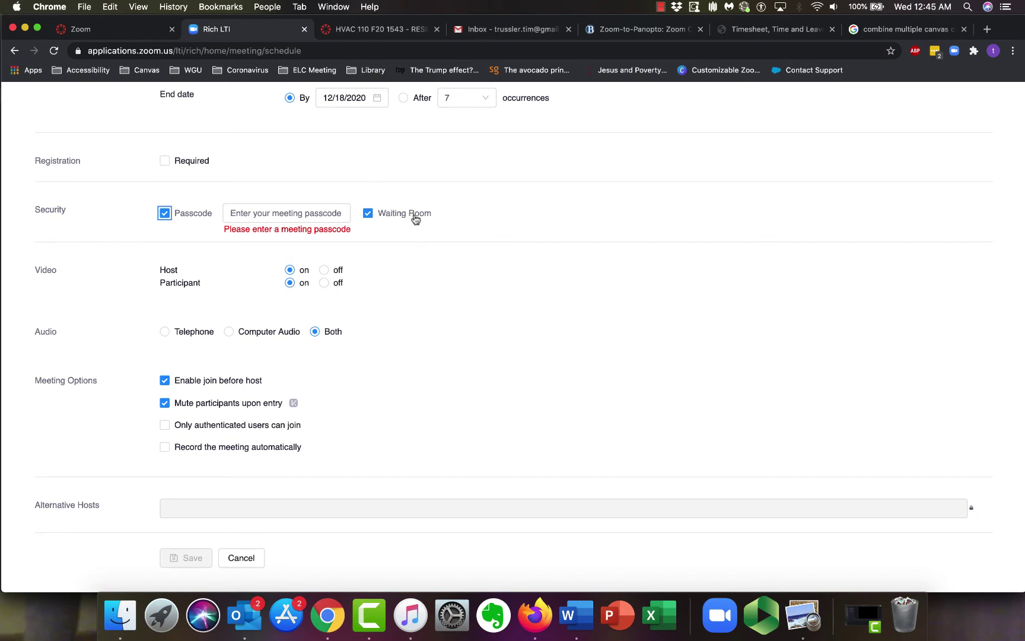
left_click(165, 213)
left_click(235, 214)
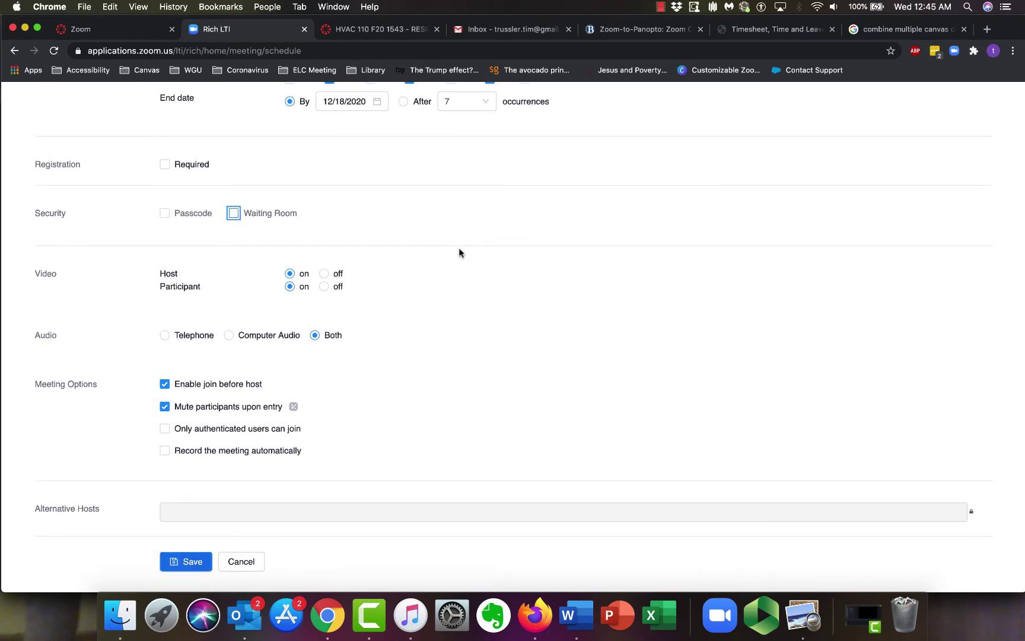
Disable joining before the host, leave automatic recording off after checking its options, and save the meeting.
scroll(459, 252, "down", 1)
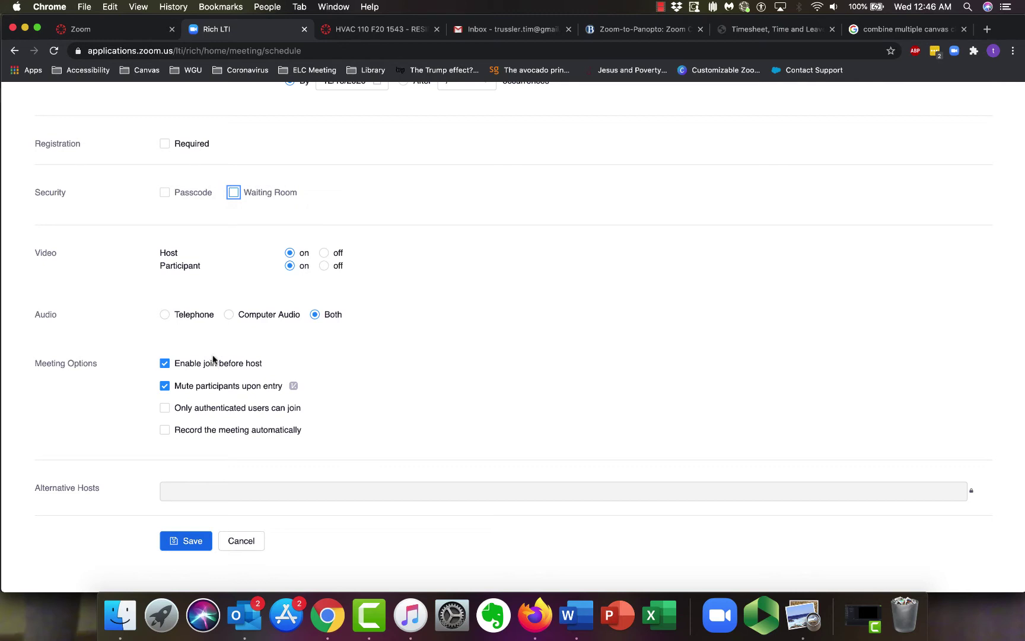
left_click(208, 368)
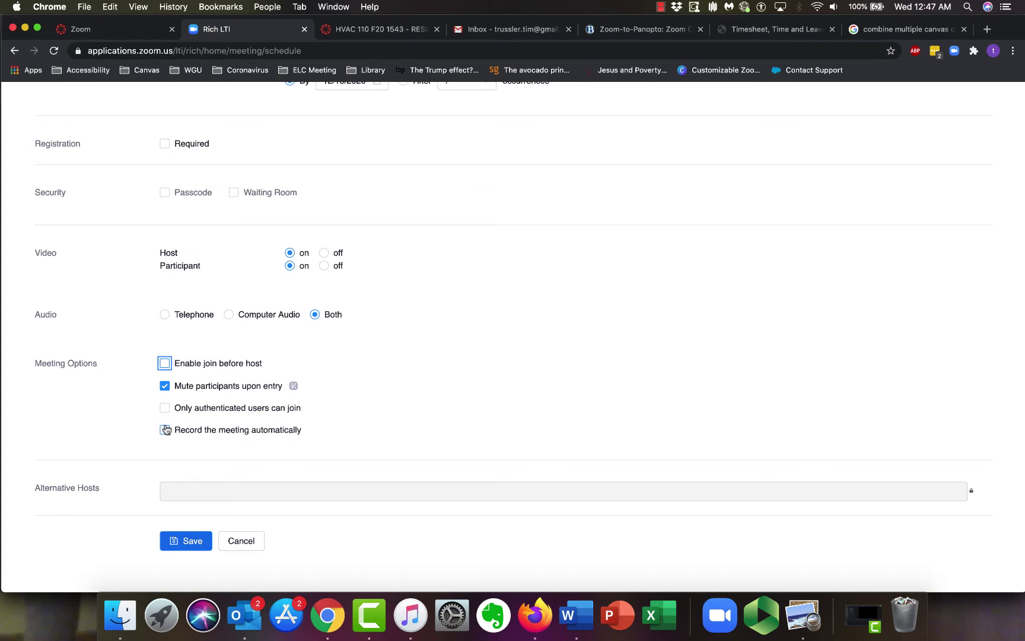
left_click(237, 430)
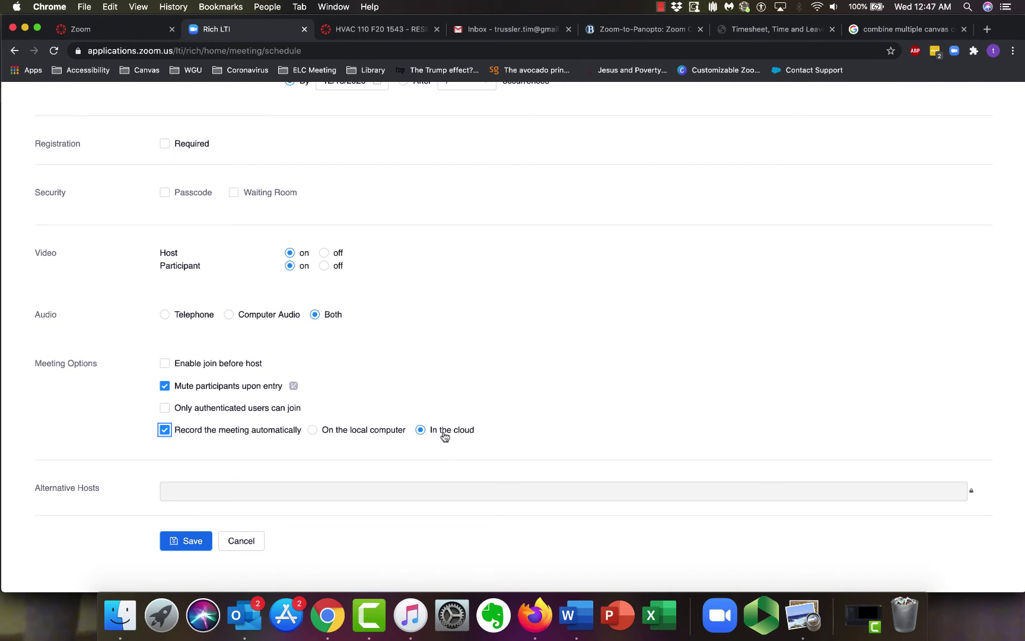
left_click(164, 431)
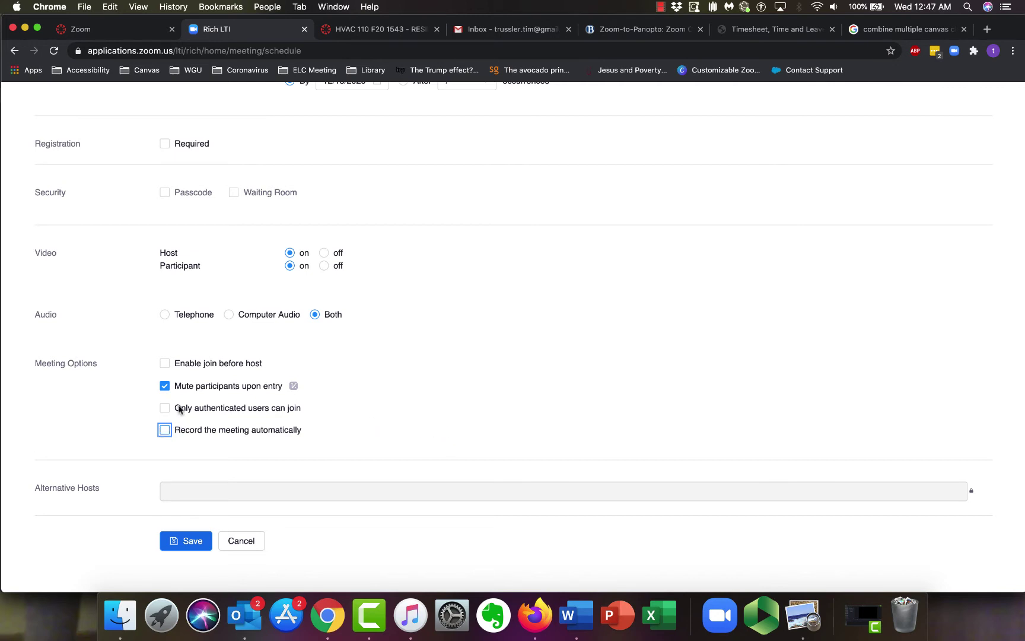
left_click(191, 543)
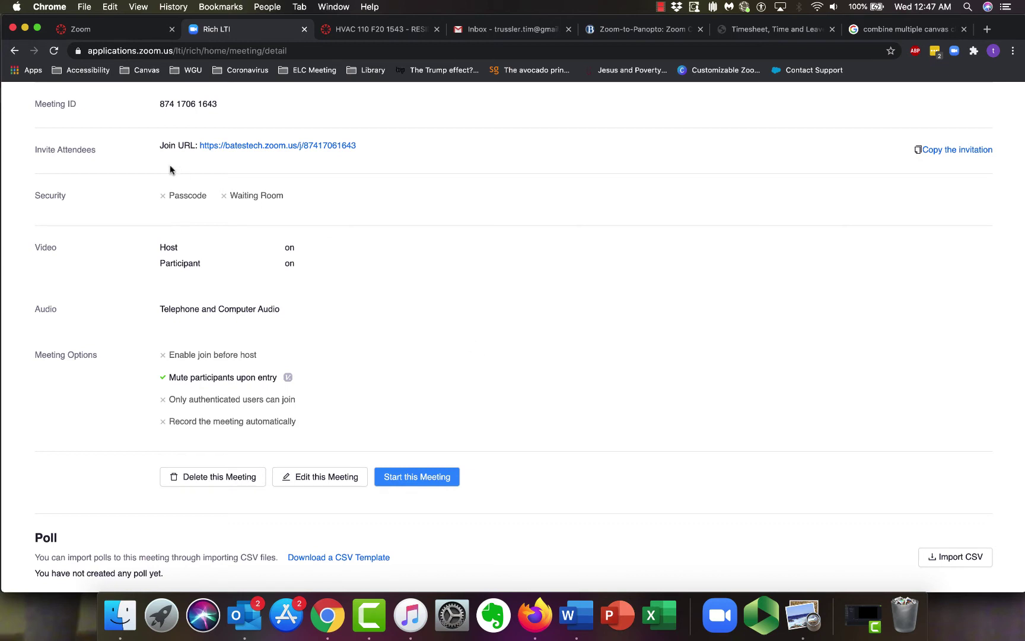
Return to Canvas, view the October 2020 calendar and examine the details of the October 5 Practice SID Course event.
left_click(117, 31)
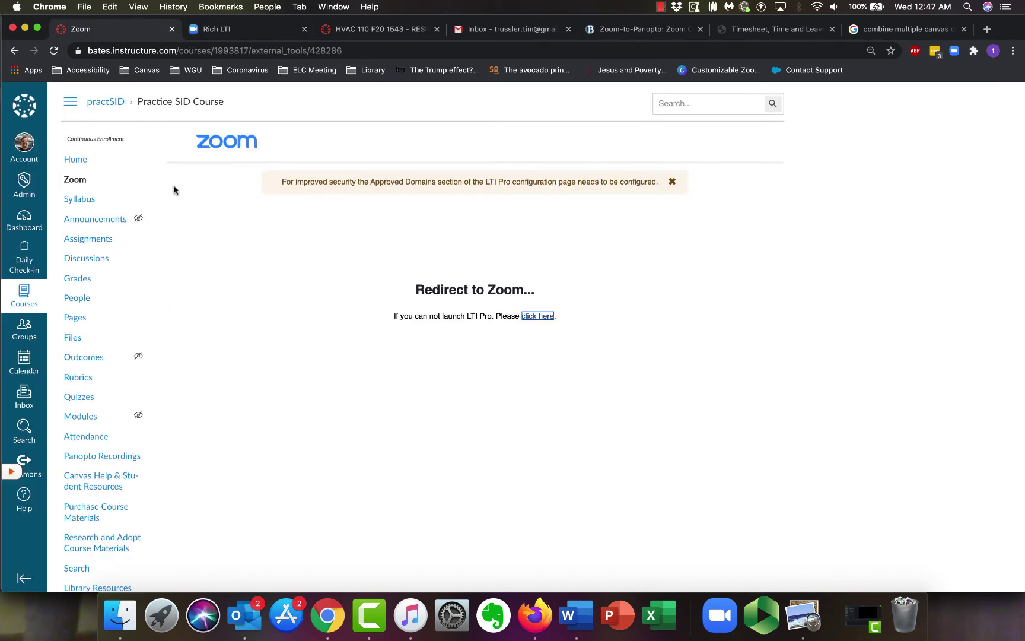
scroll(208, 303, "down", 1)
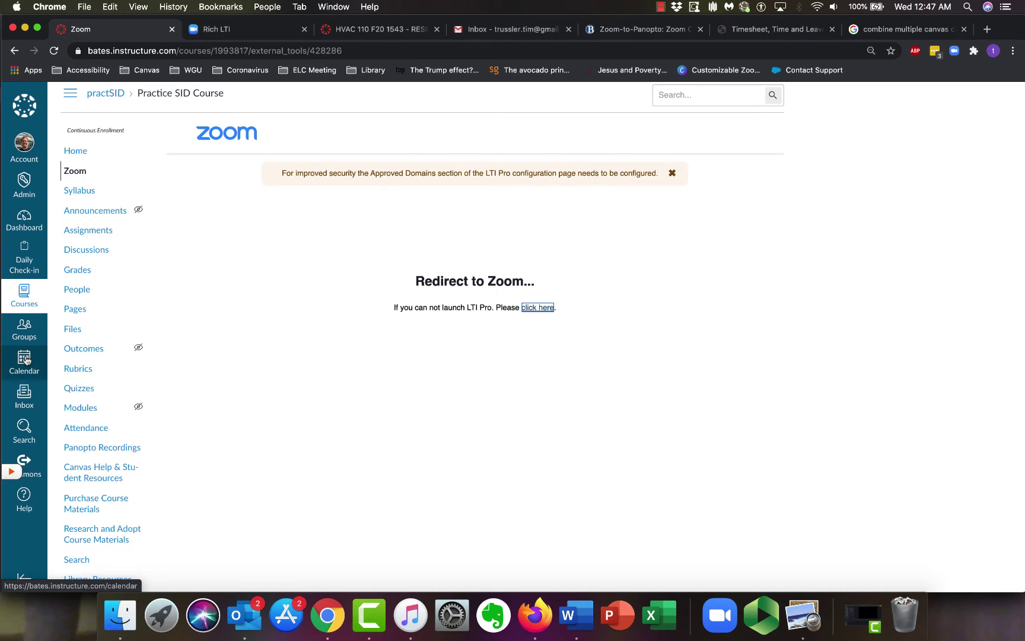
left_click(27, 361)
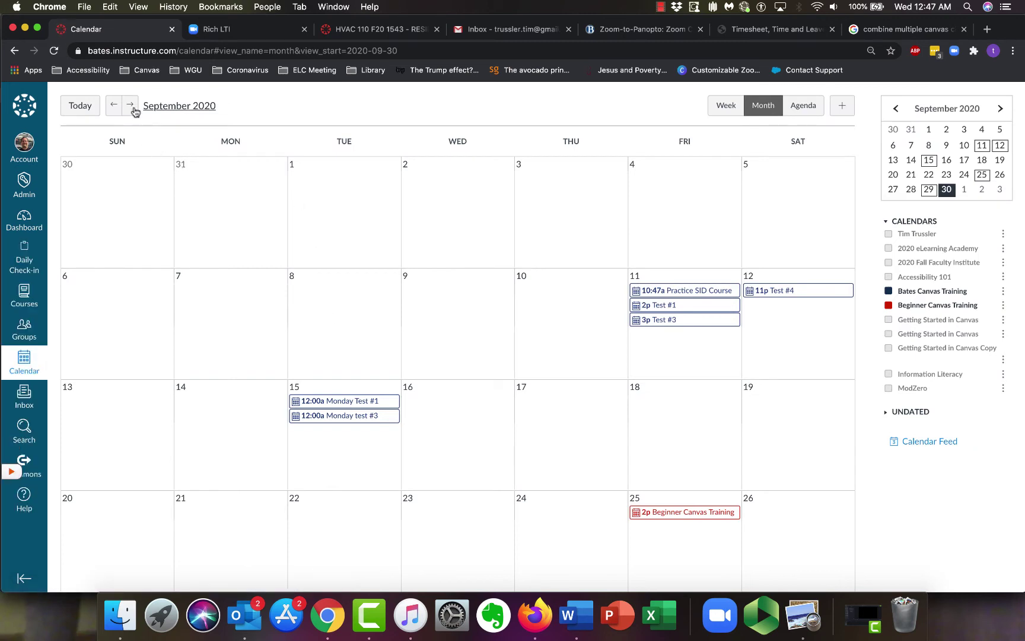
left_click(130, 106)
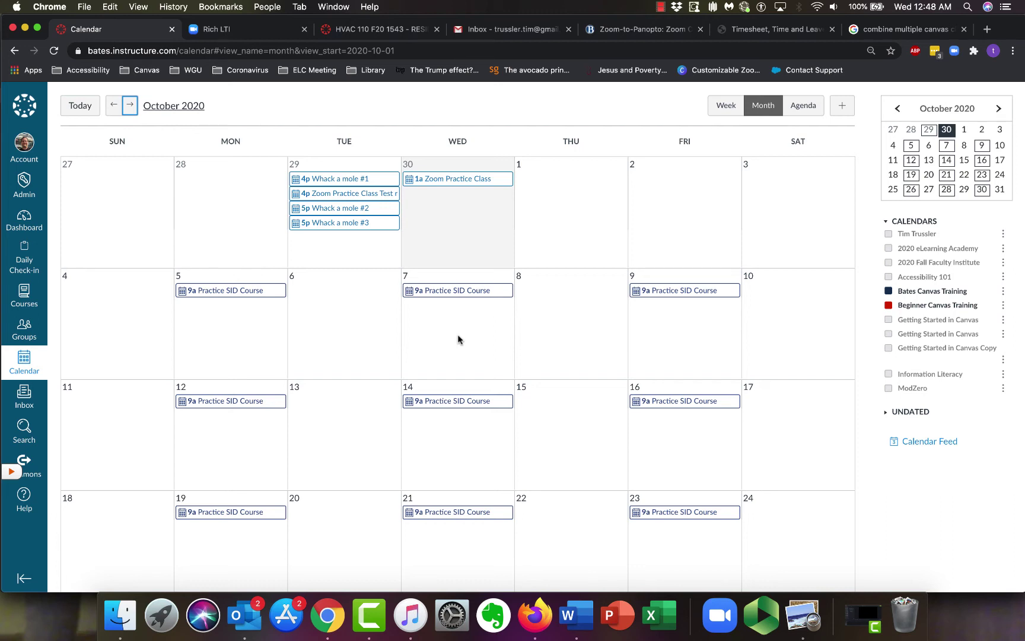
left_click(252, 291)
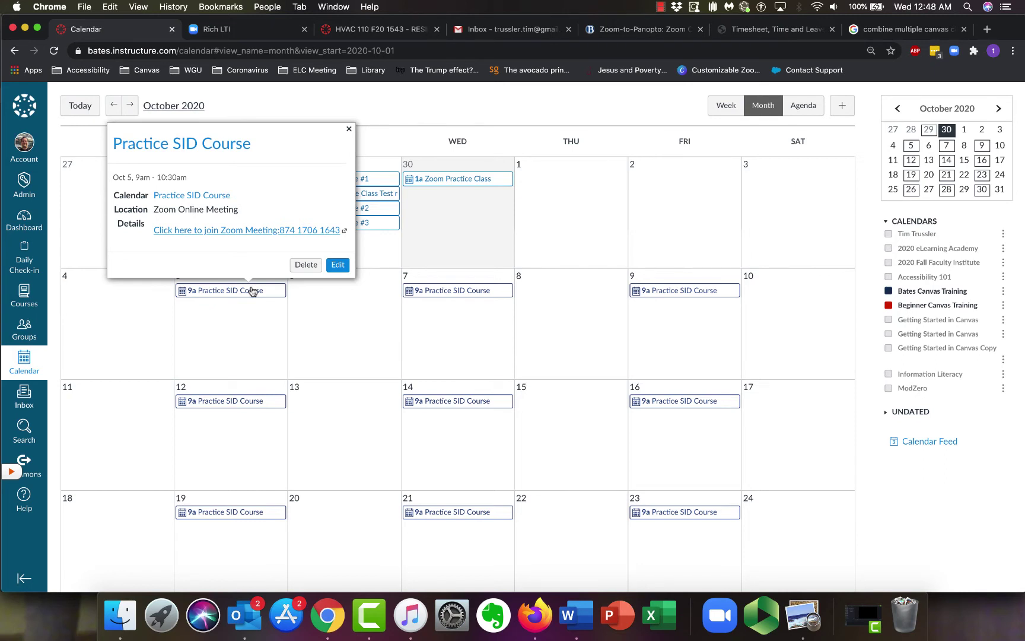
left_click(324, 344)
left_click(327, 311)
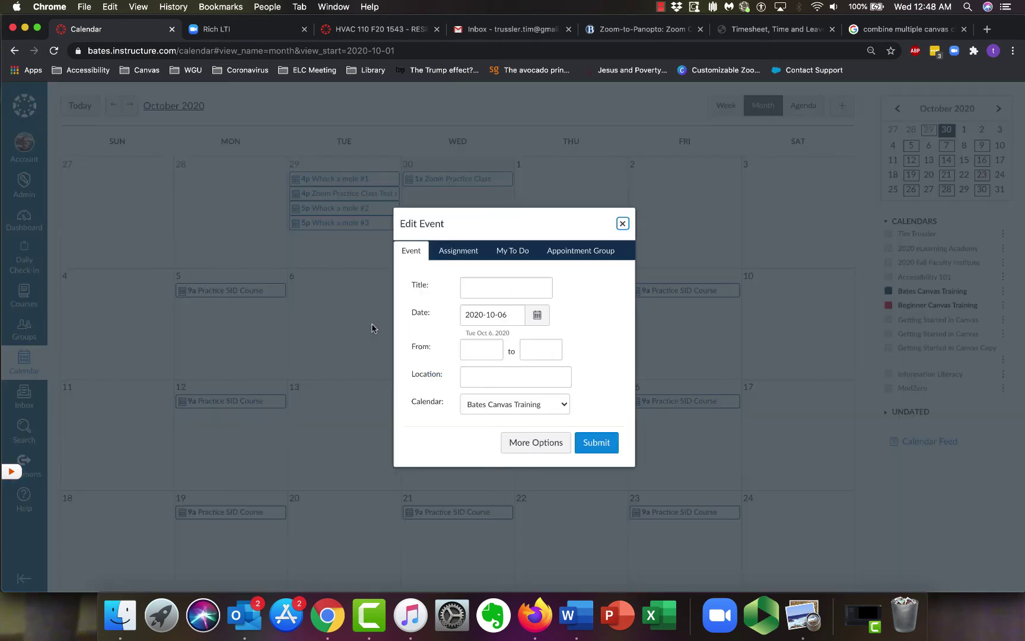
left_click(622, 223)
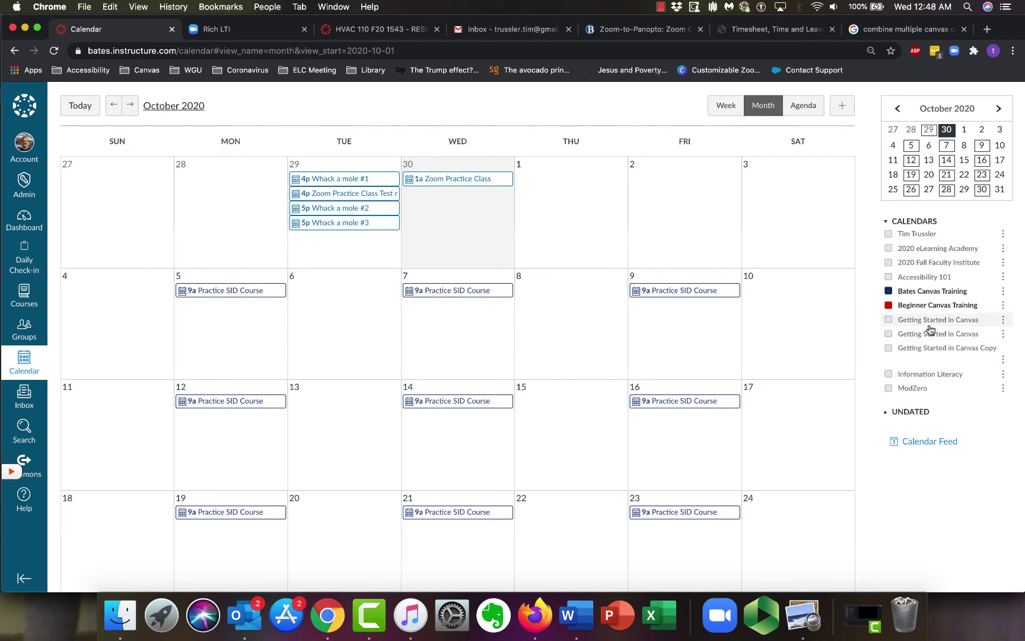
Look through the list of course calendars for the Practice SID Course calendar.
scroll(930, 332, "down", 5)
scroll(930, 330, "down", 1)
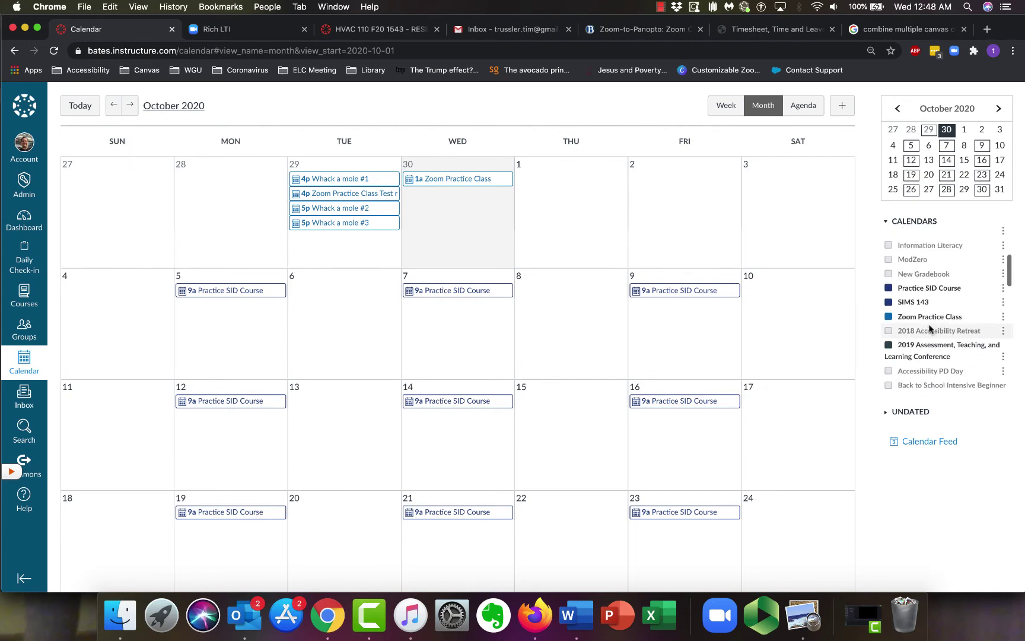
Hide and show the Zoom Practice Class and Practice SID Course calendars in turn to compare which events belong to each.
left_click(888, 318)
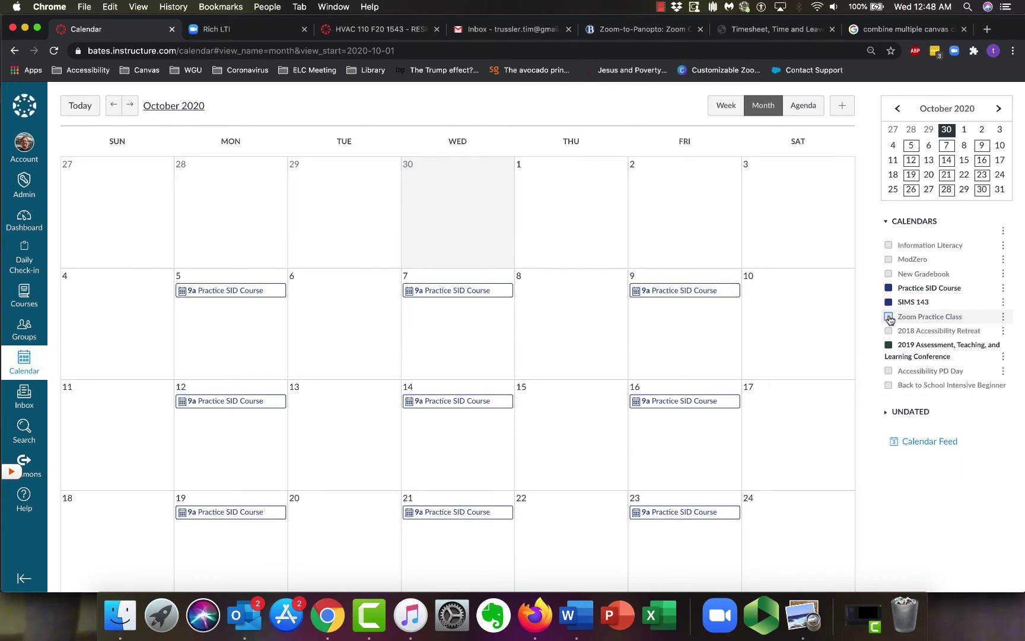
left_click(889, 318)
left_click(889, 317)
left_click(888, 317)
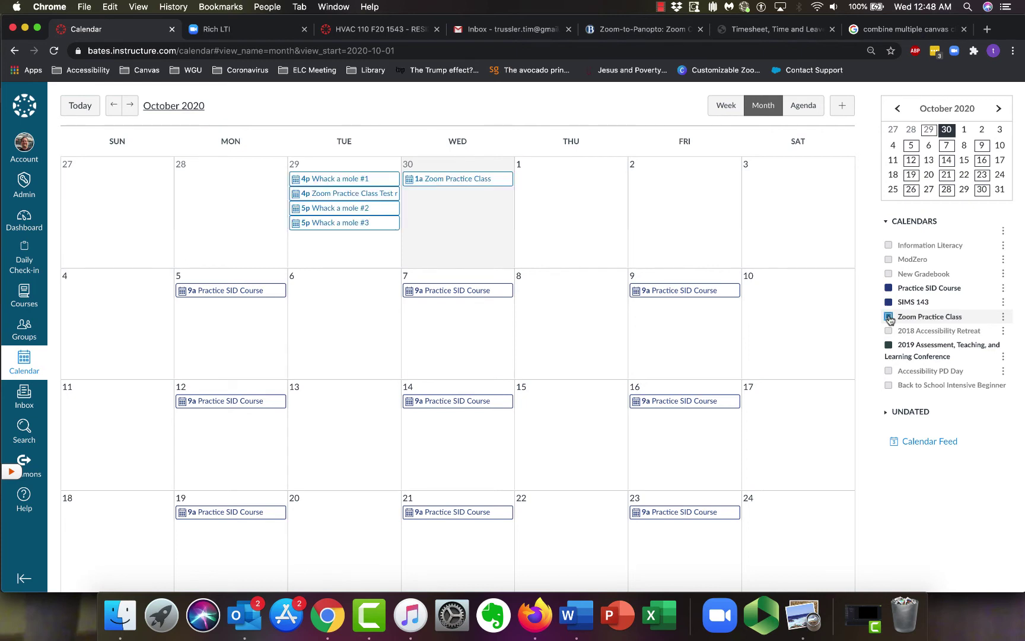
left_click(889, 317)
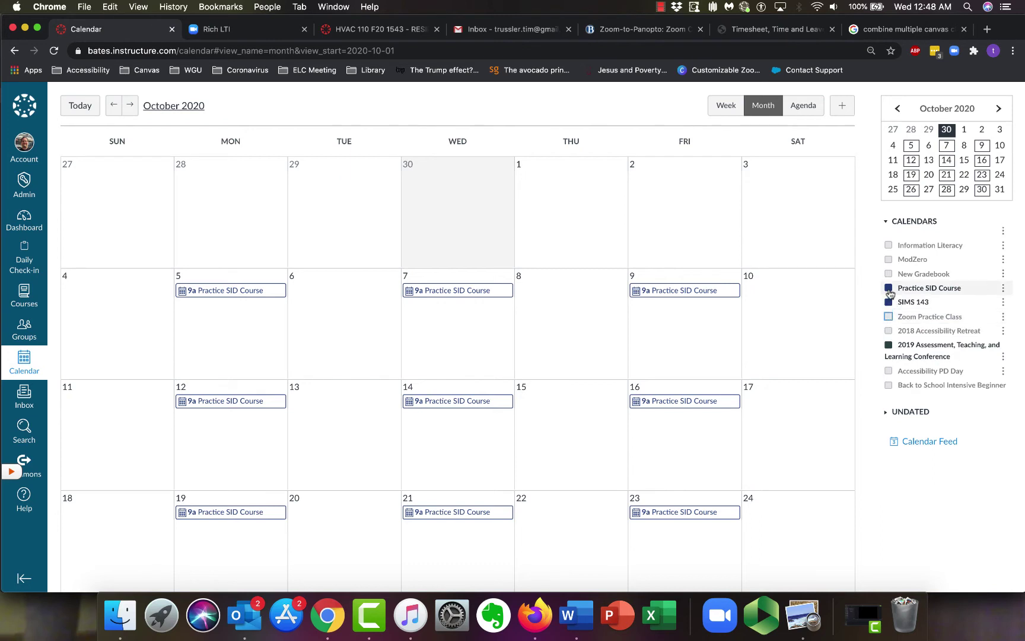
left_click(889, 288)
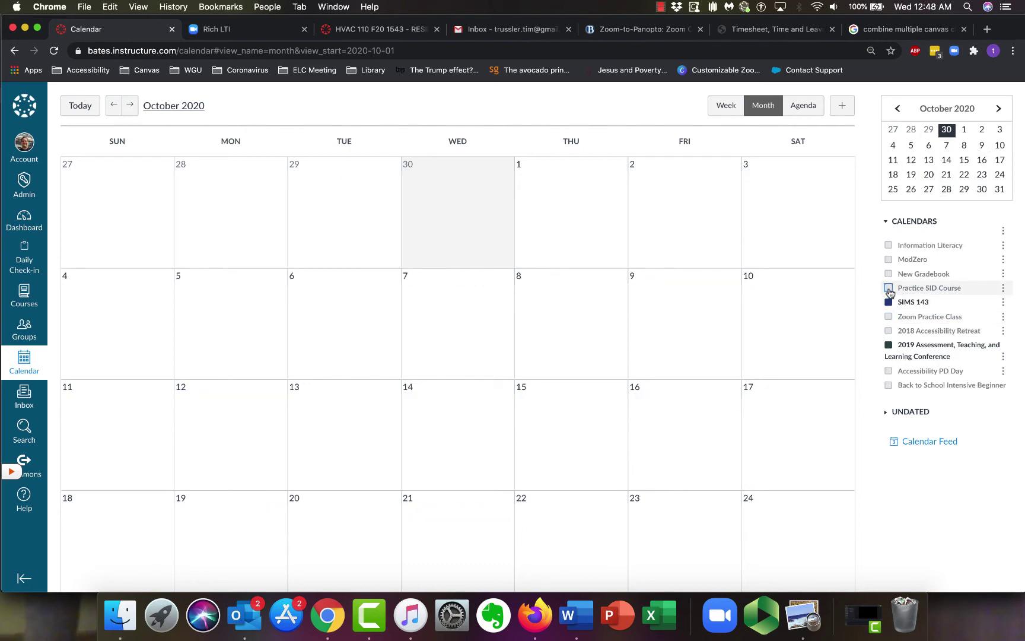
left_click(889, 288)
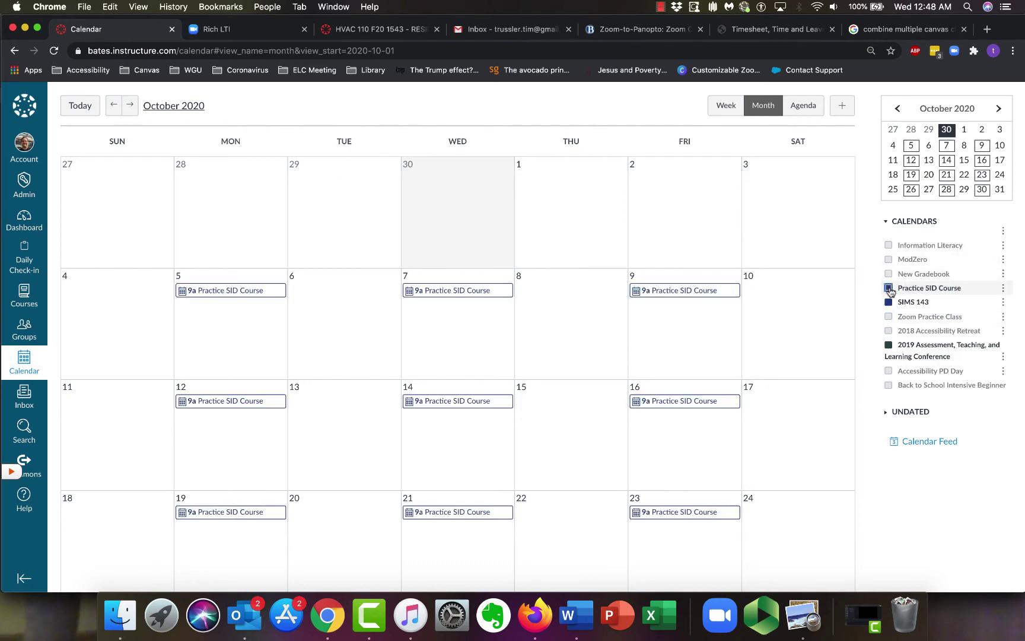
left_click(889, 317)
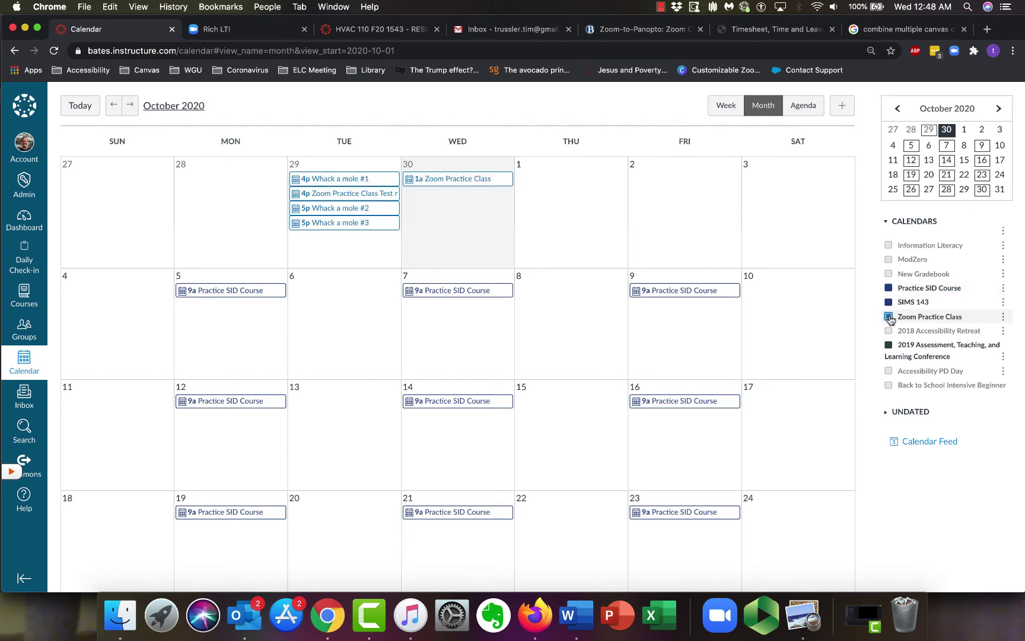
Return to the Practice SID Course home page, close the duplicate Zoom page and start the scheduled meeting from its details page.
left_click(16, 52)
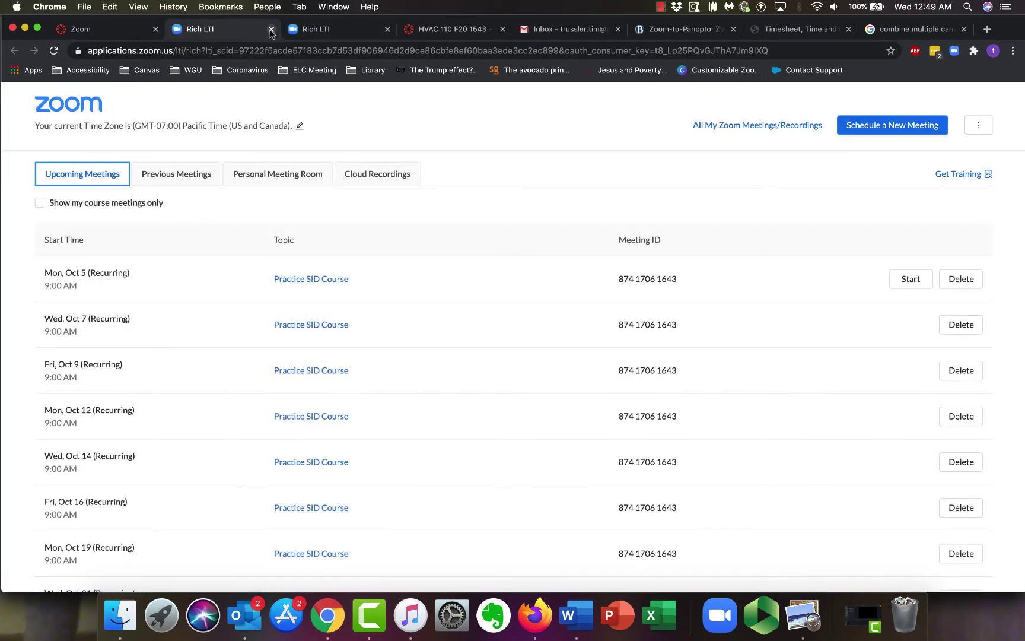
left_click(271, 29)
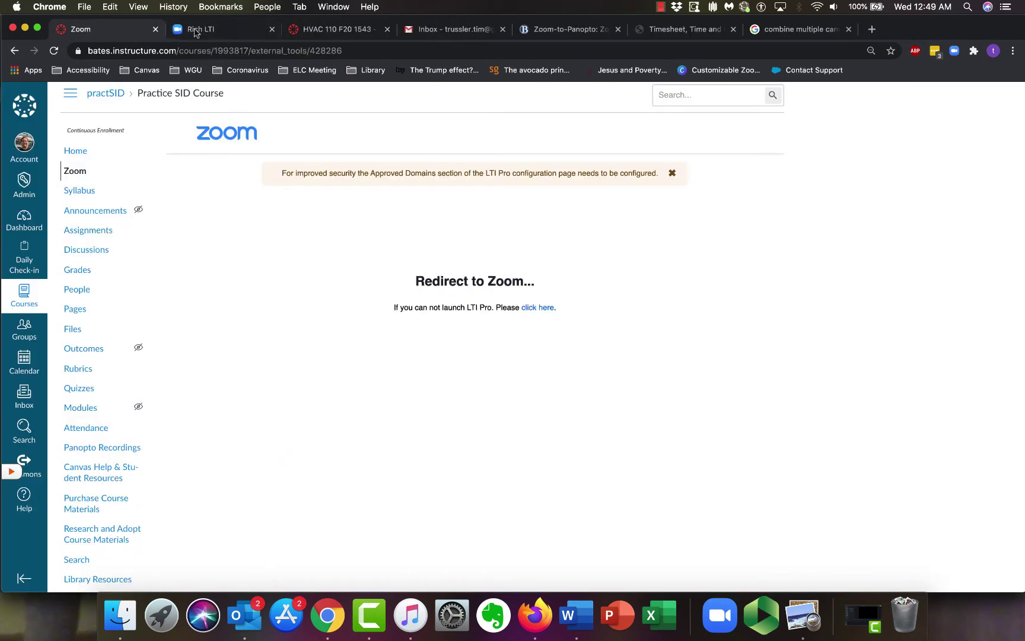
left_click(82, 154)
left_click(246, 33)
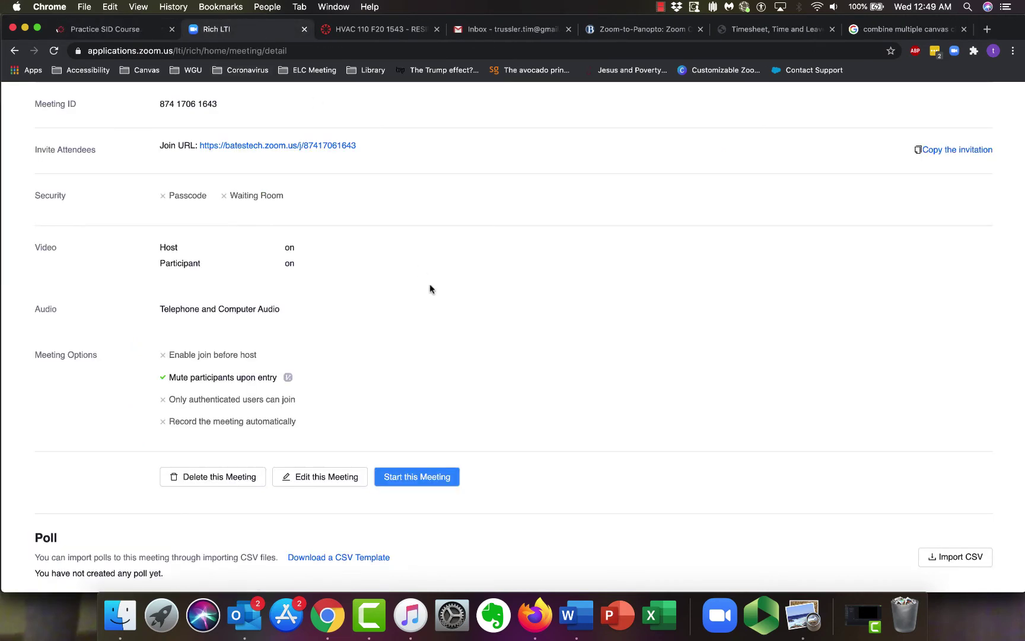
left_click(428, 481)
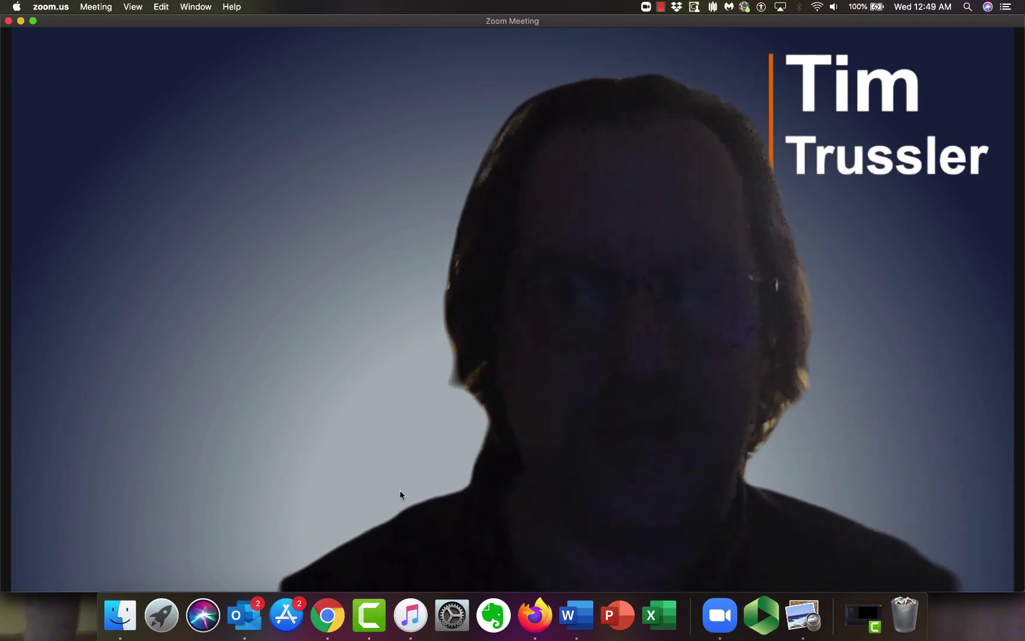
Record the running meeting to the cloud and stop the recording after a few seconds.
mouse_move(515, 515)
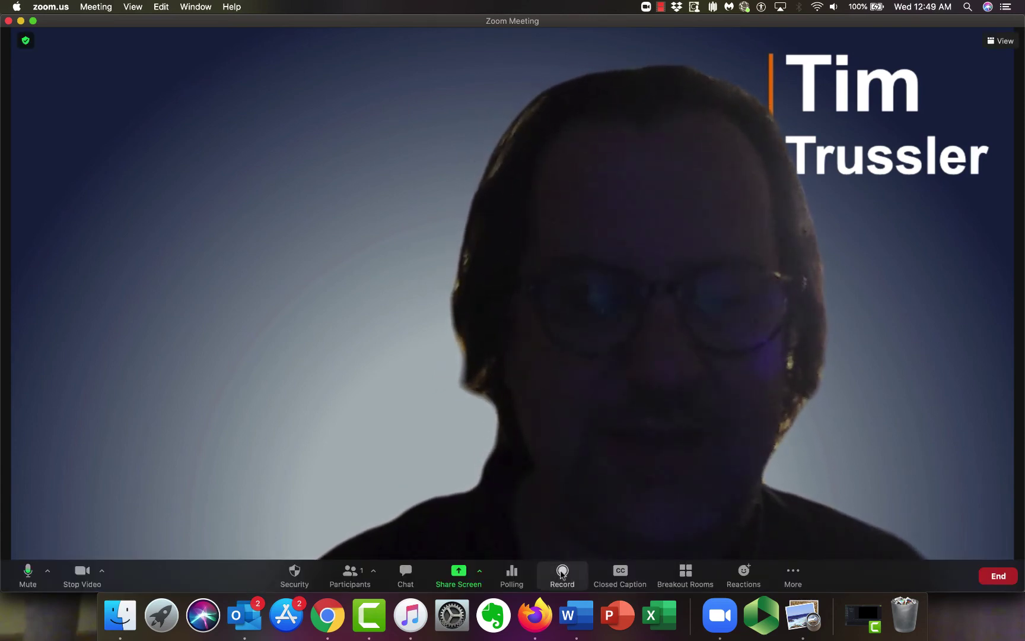
left_click(562, 578)
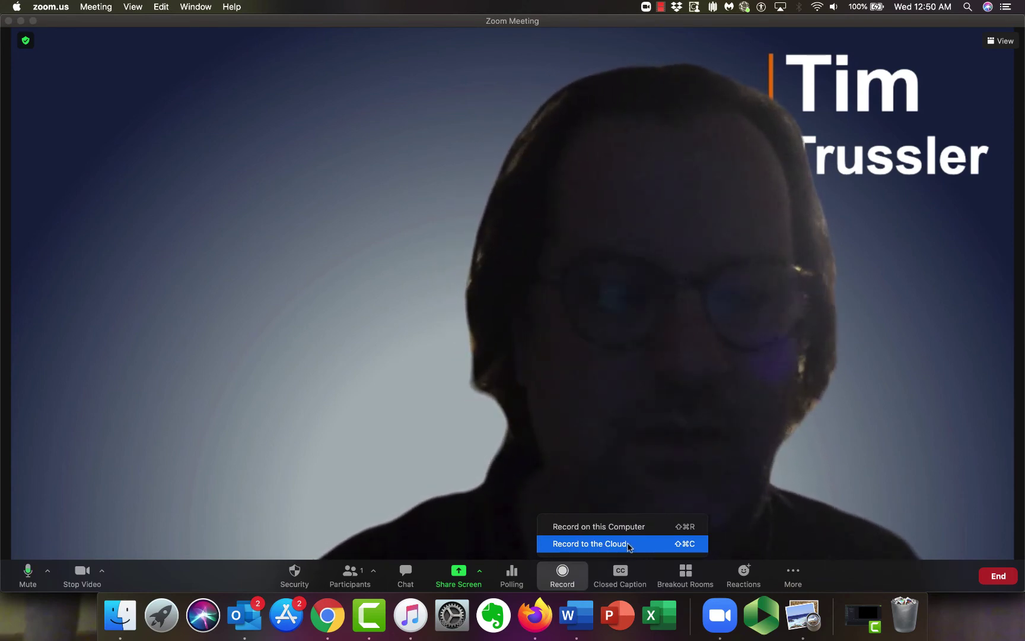
left_click(622, 543)
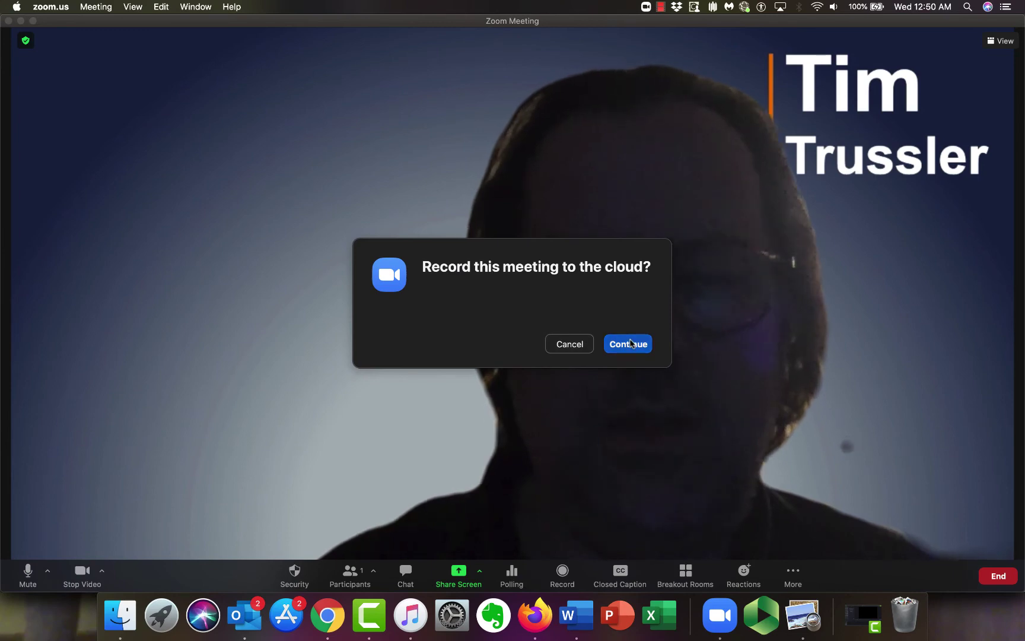
left_click(634, 344)
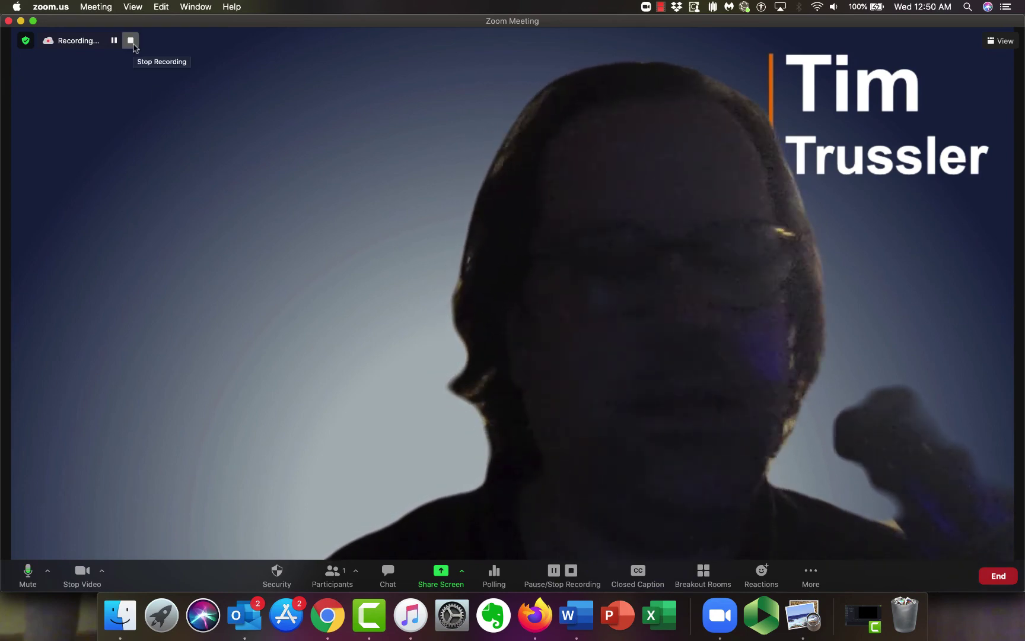
left_click(131, 41)
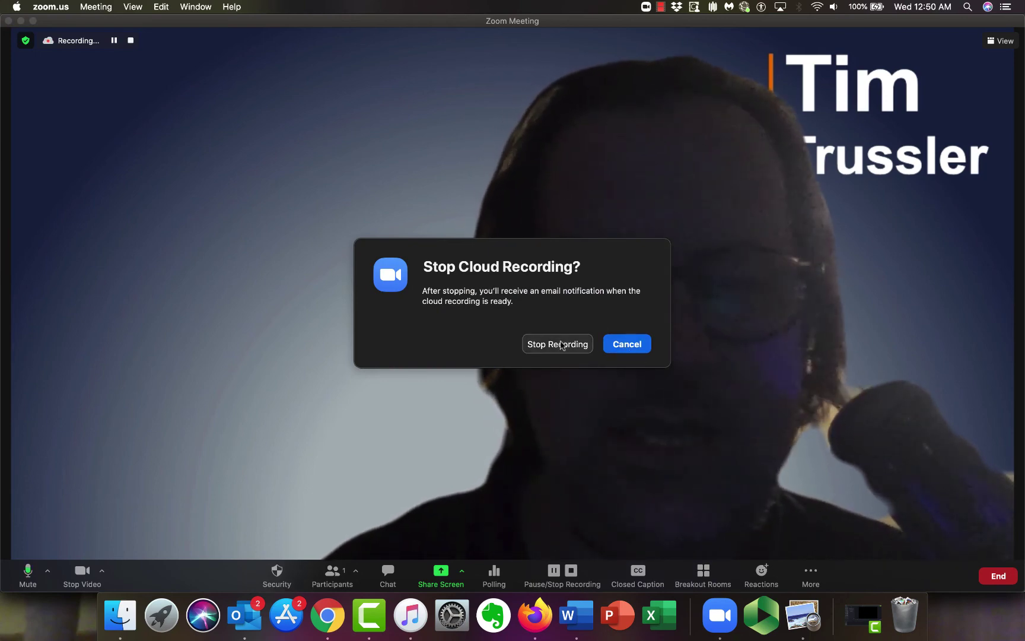
left_click(562, 345)
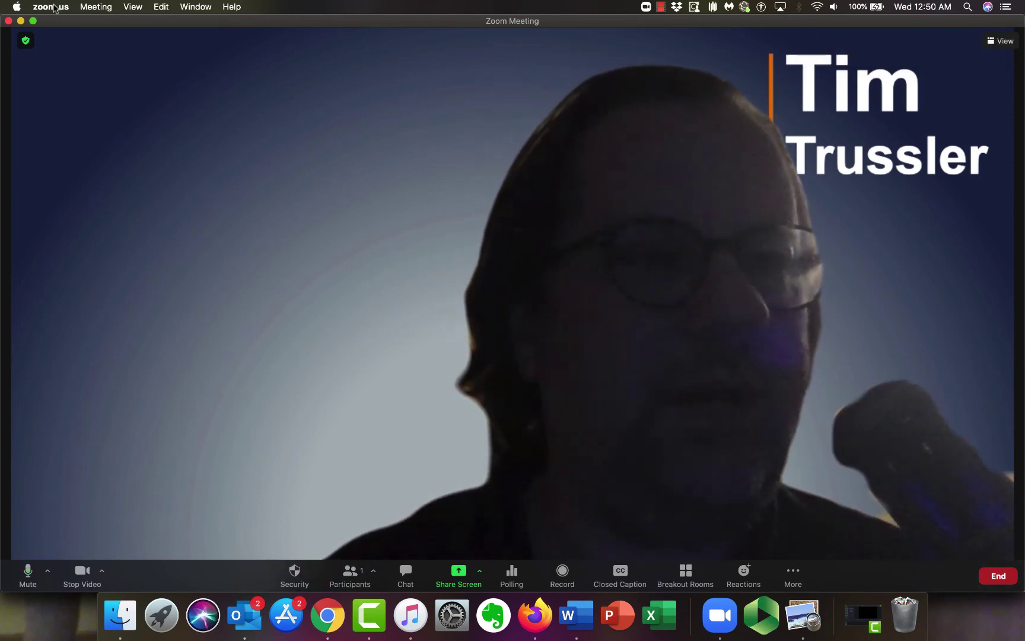
End the Zoom meeting and close the remaining Zoom client window.
left_click(53, 7)
left_click(90, 242)
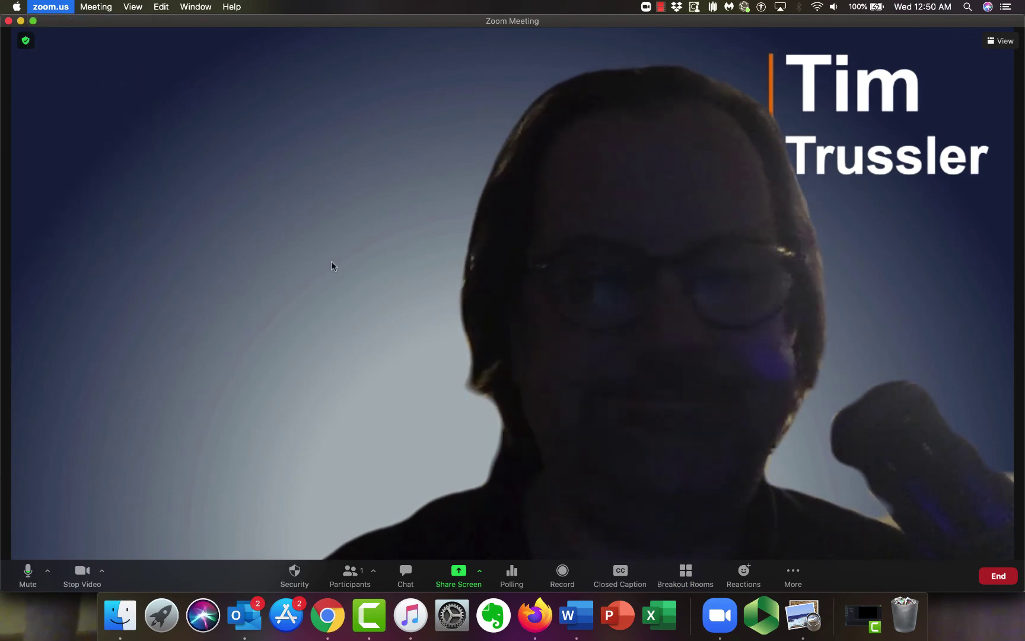
left_click(546, 298)
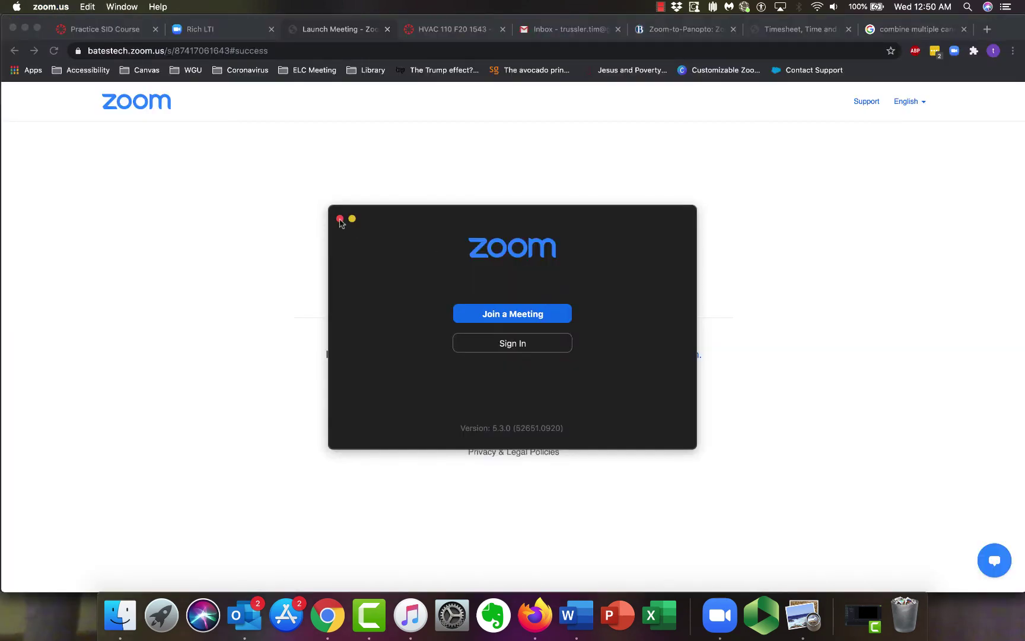
left_click(339, 218)
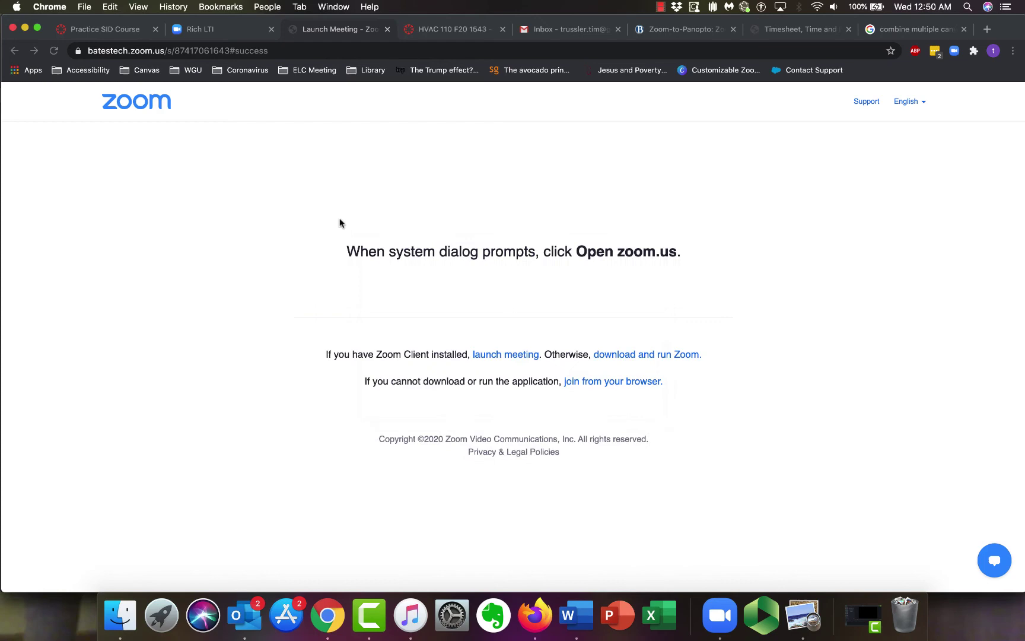
Return to the Practice SID Course in Canvas and open the Meeting Recordings folder within its Panopto Recordings.
left_click(116, 29)
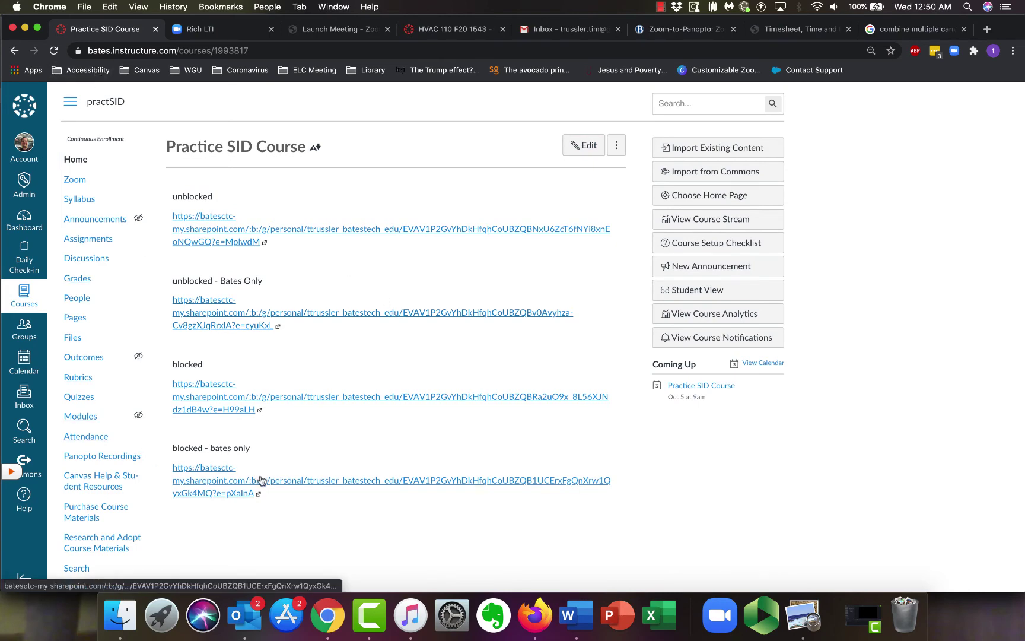
scroll(281, 511, "down", 1)
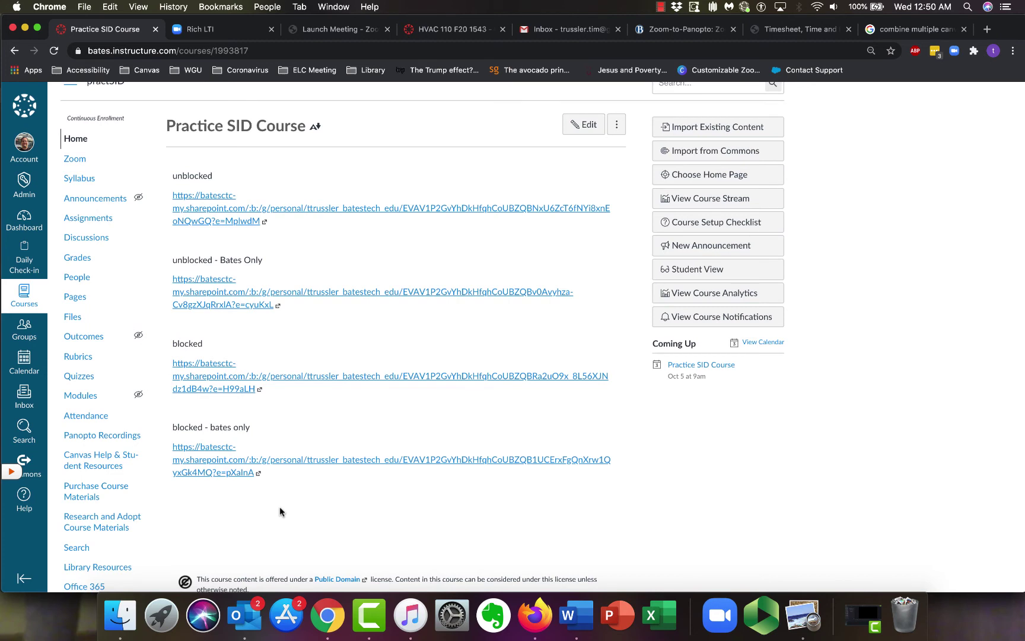
left_click(125, 436)
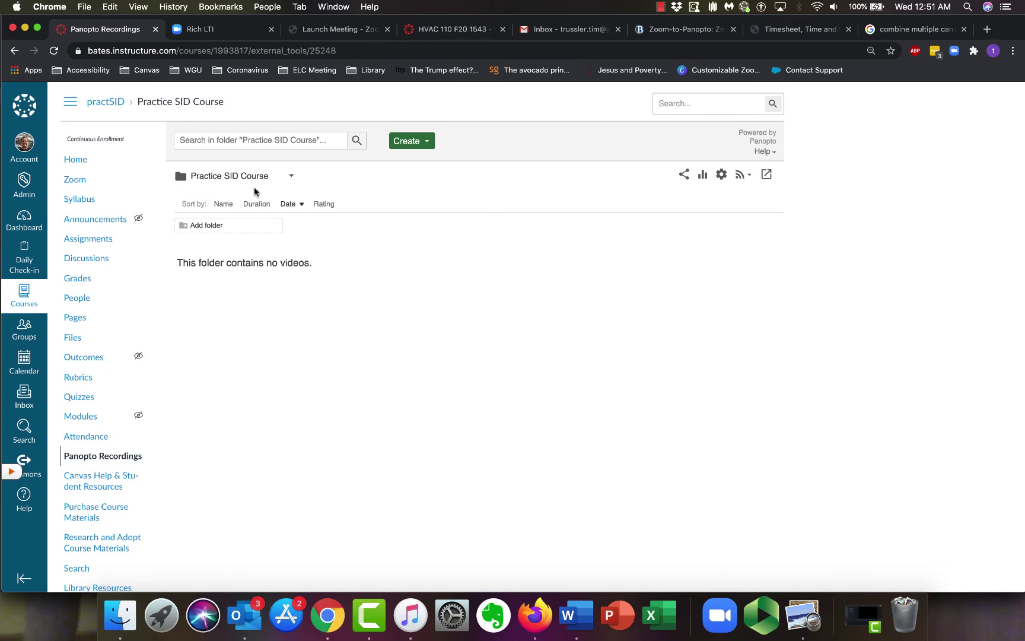
left_click(292, 176)
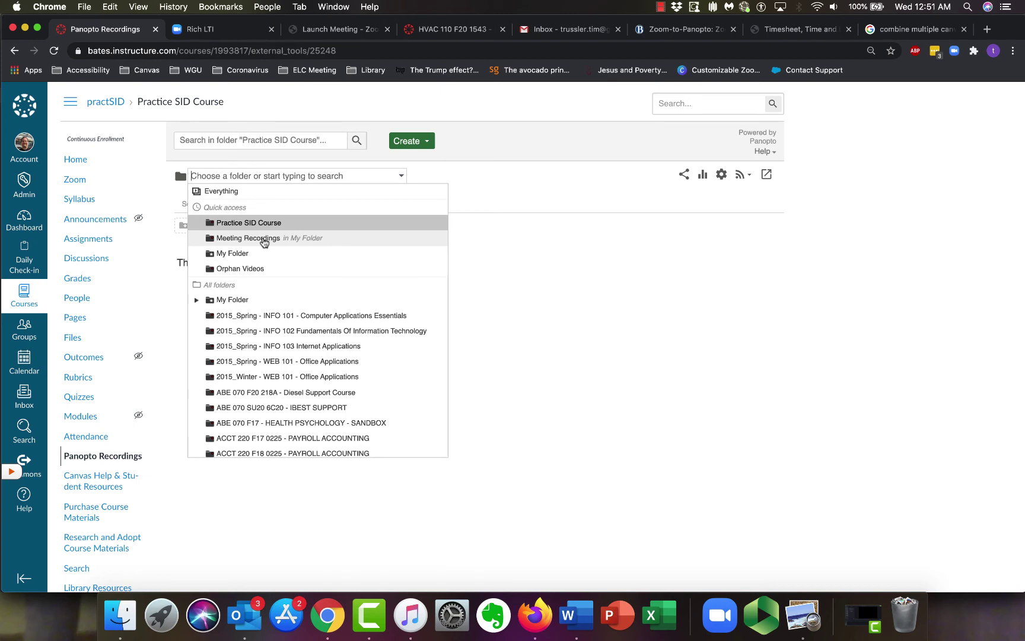
left_click(264, 240)
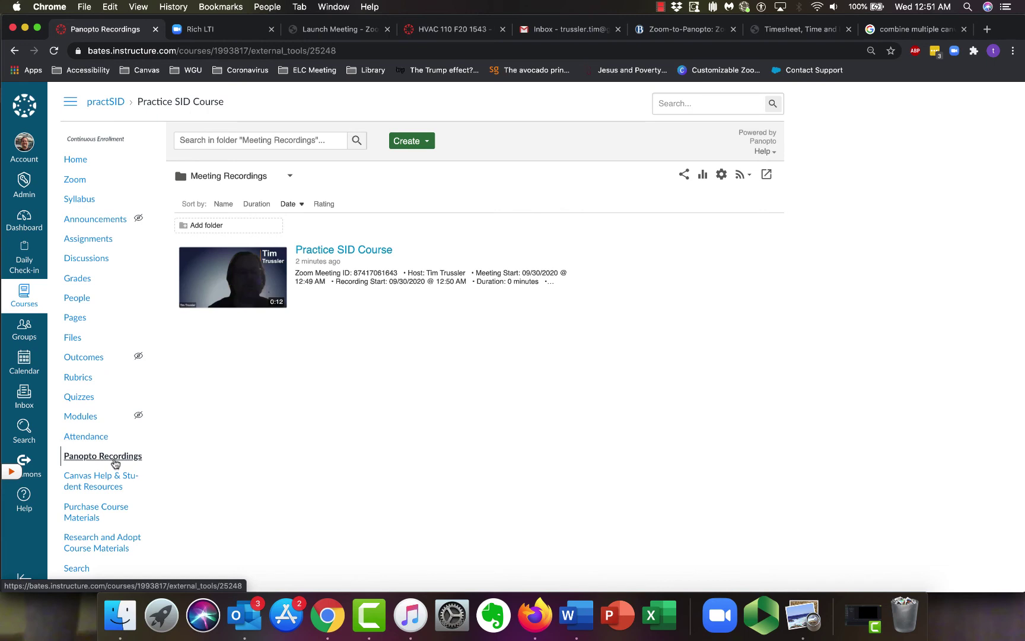
Reload the course's Panopto Recordings, search the folders for "meeting" and open the Meeting Recordings folder located in My Folder.
left_click(113, 462)
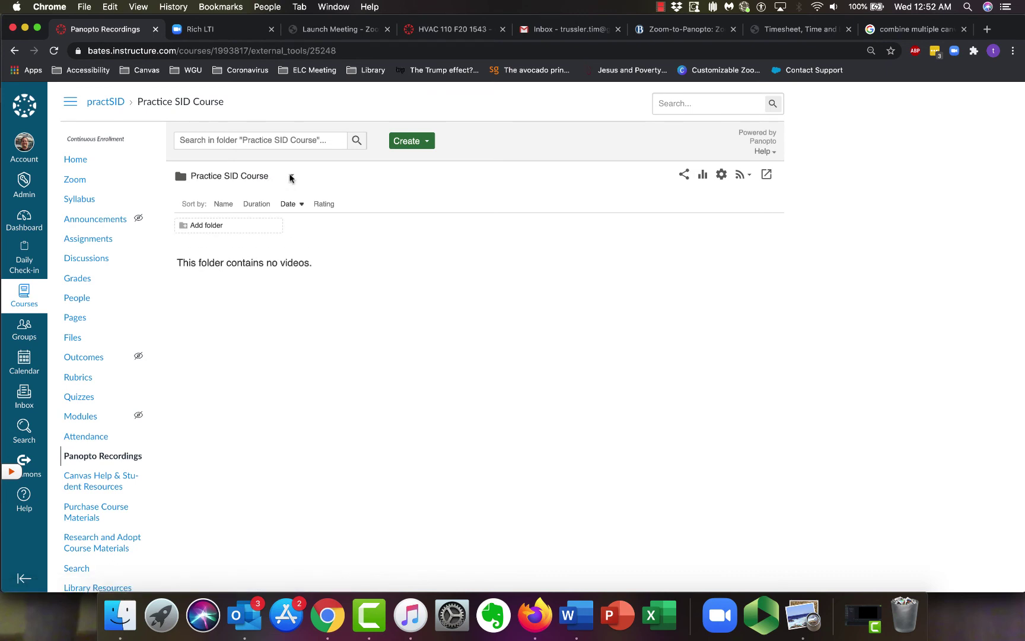
left_click(291, 176)
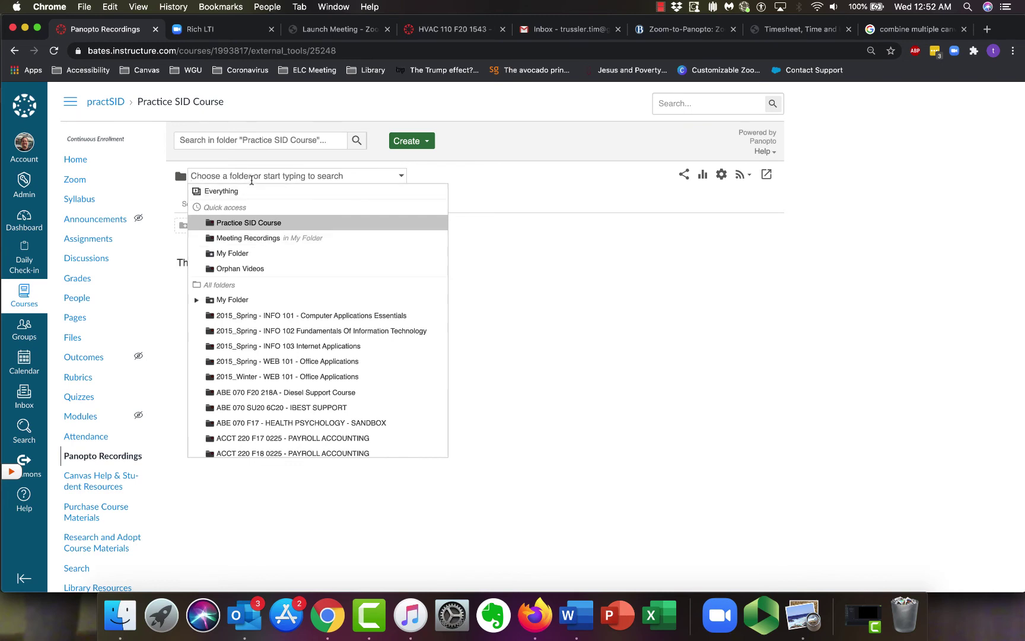
type("meew")
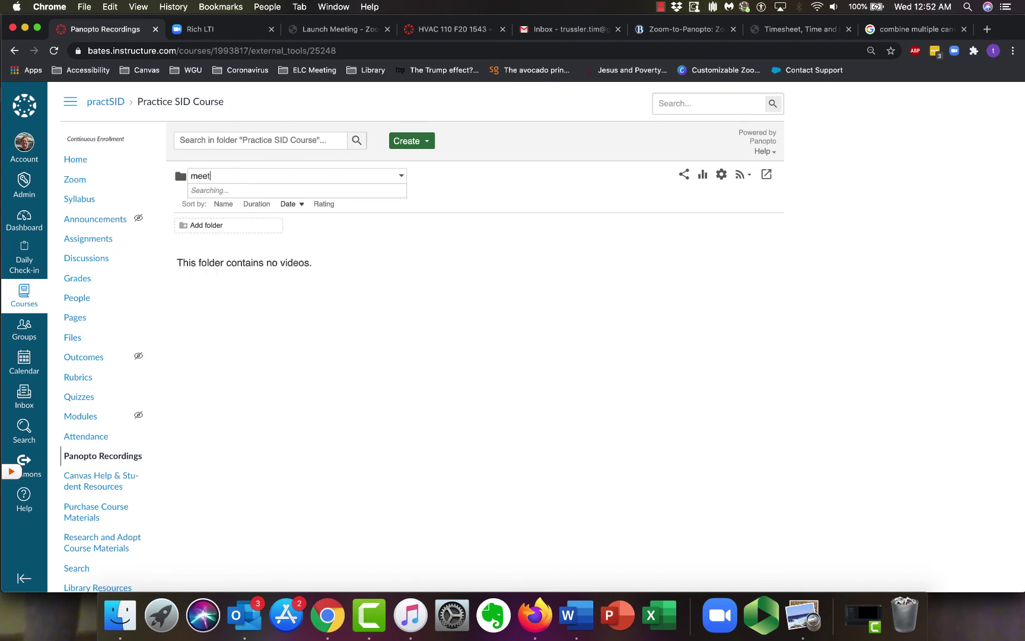
type("ing")
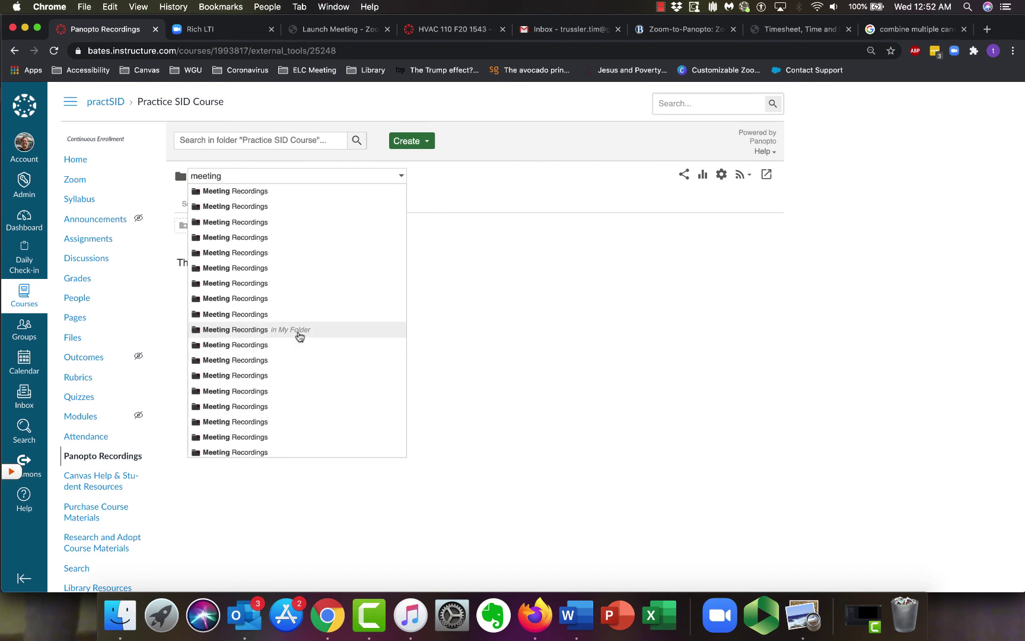
left_click(299, 336)
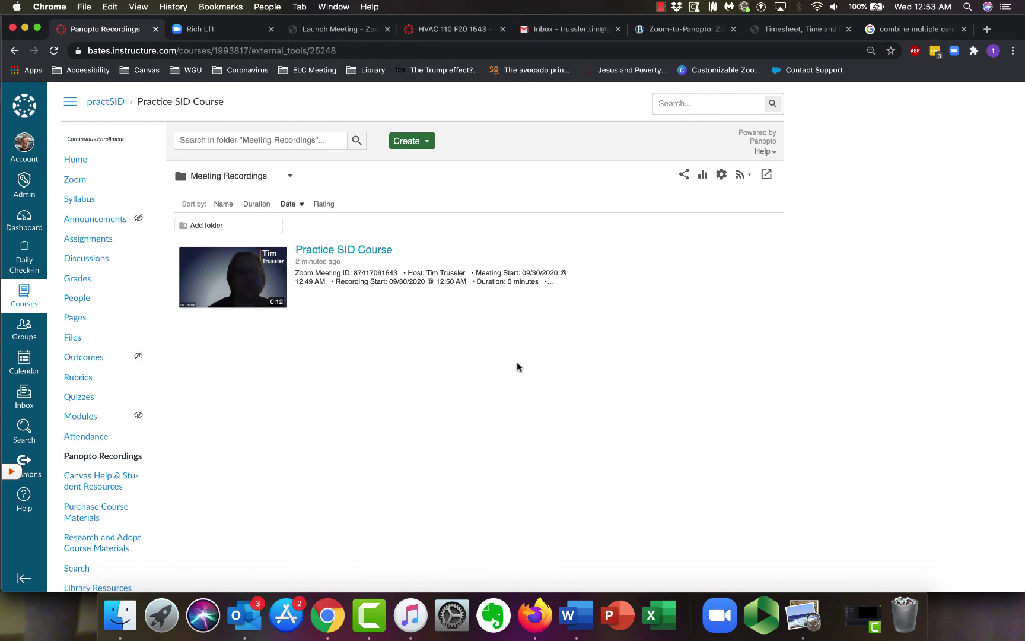
Examine the embed and link sharing options of the Practice SID Course recording, and close its share settings.
mouse_move(270, 283)
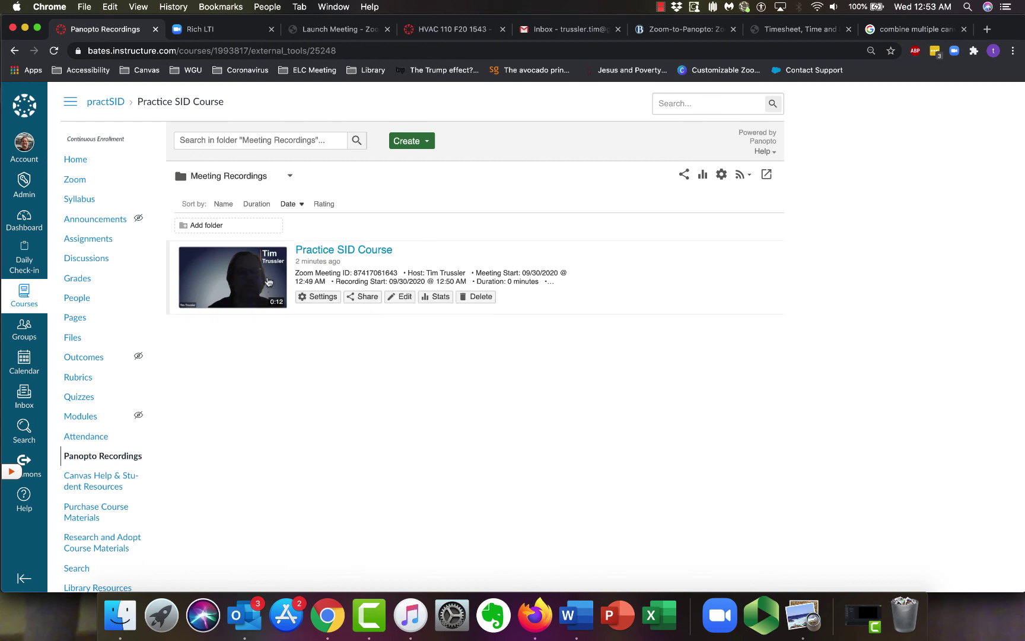
left_click(362, 296)
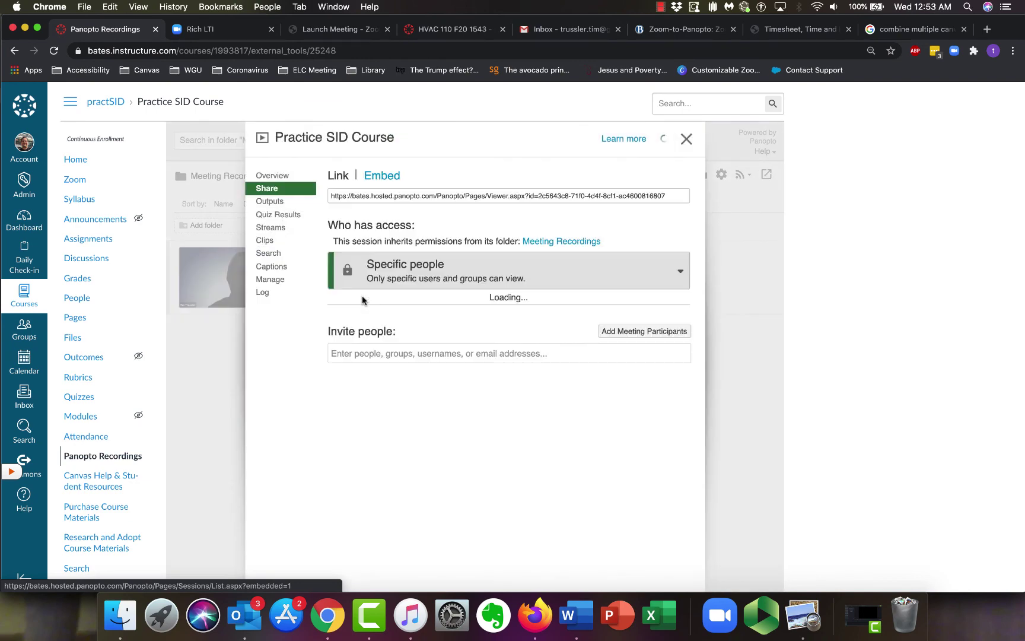
left_click(379, 178)
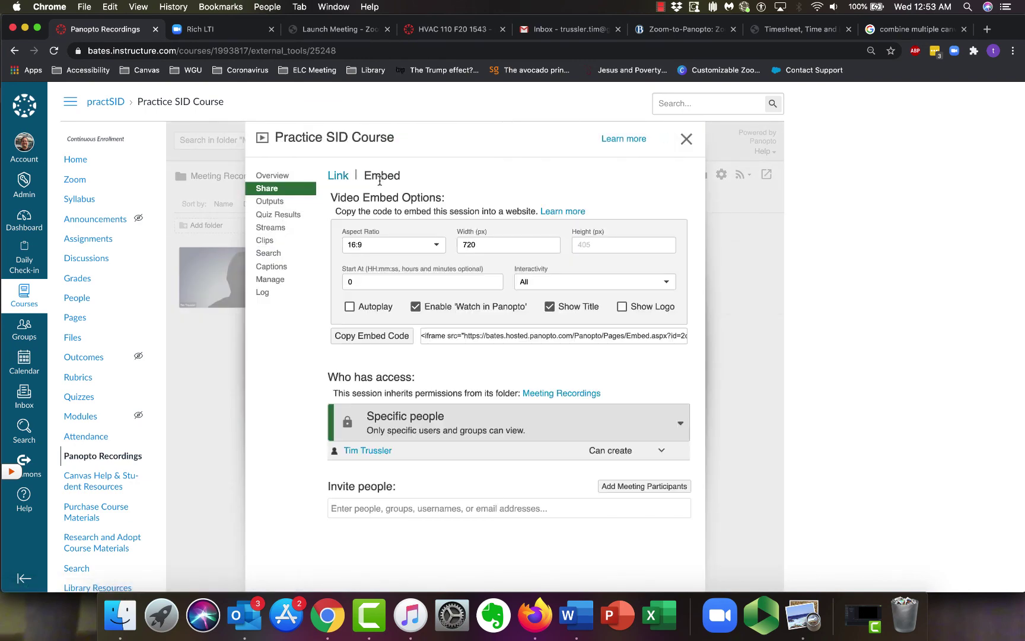
left_click(383, 346)
left_click(336, 174)
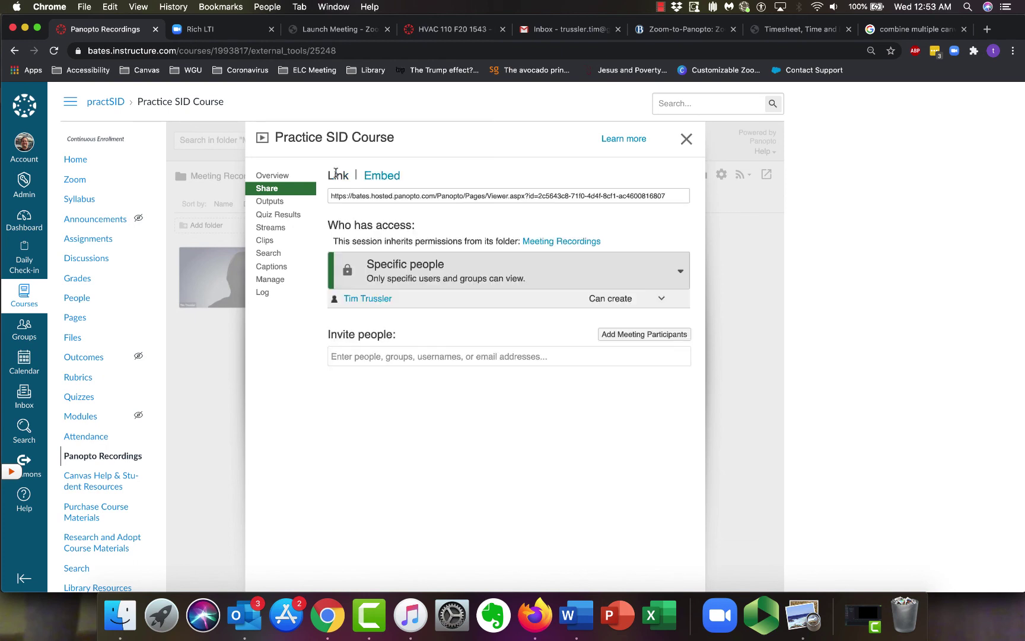
left_click(686, 138)
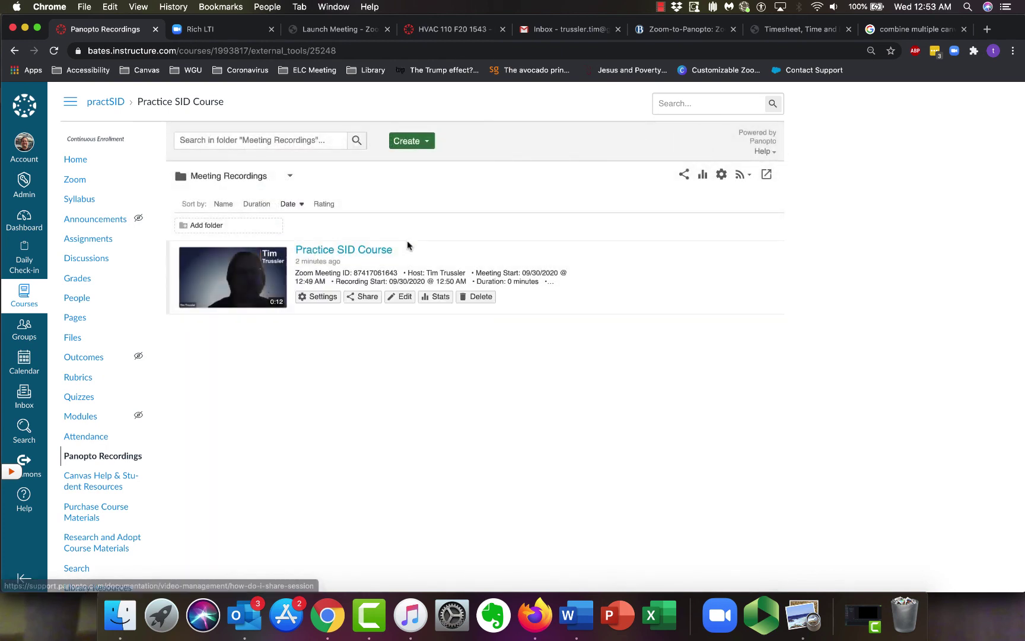
mouse_move(558, 308)
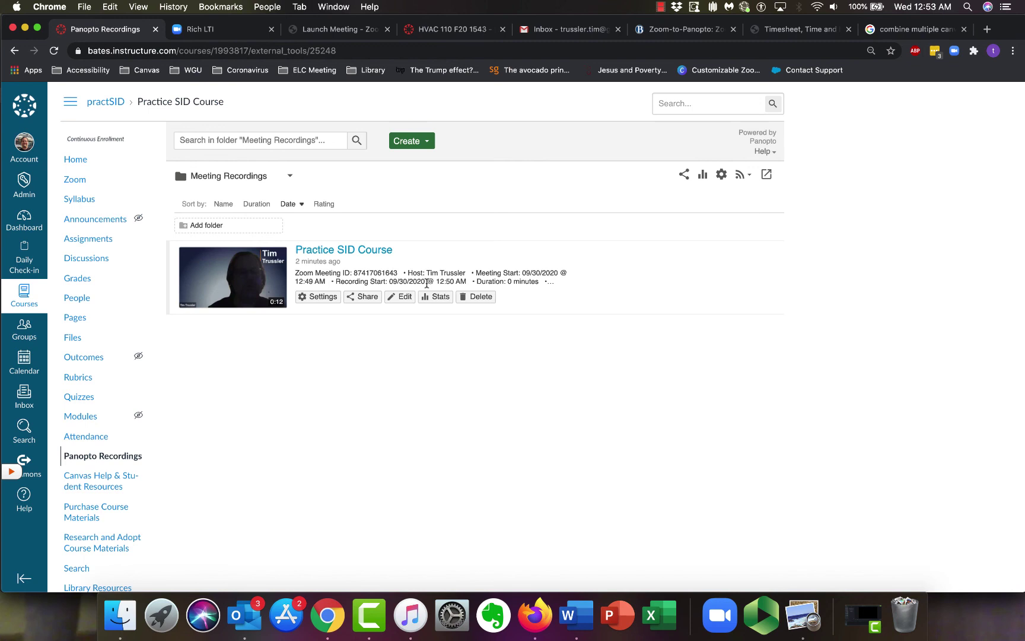
Move the Practice SID Course recording from Meeting Recordings to the Practice SID Course folder, found by searching "practice sid", and reopen the course's Panopto Recordings.
left_click(312, 299)
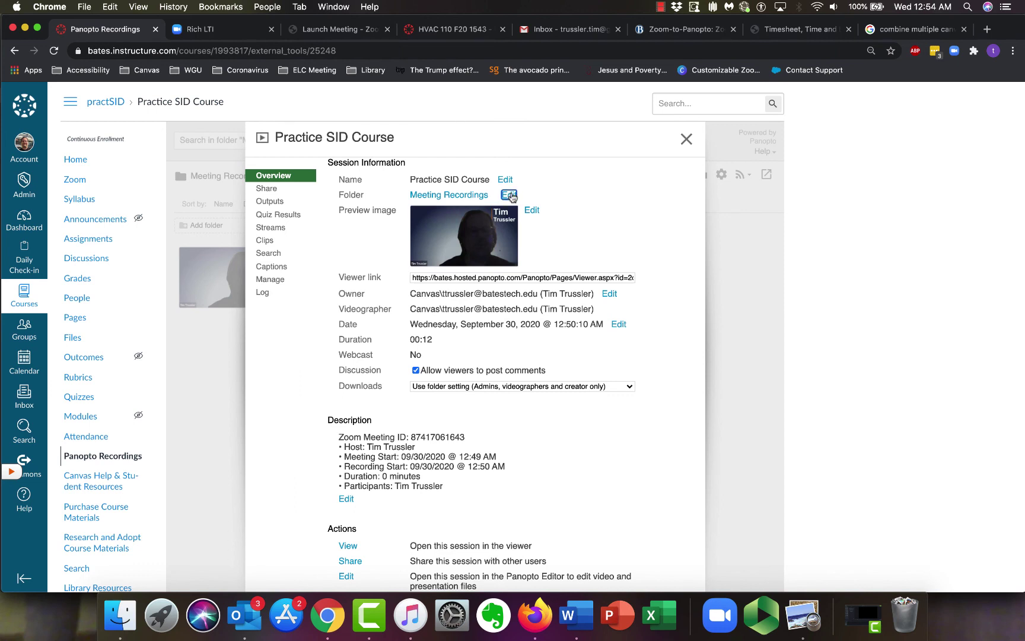
left_click(509, 196)
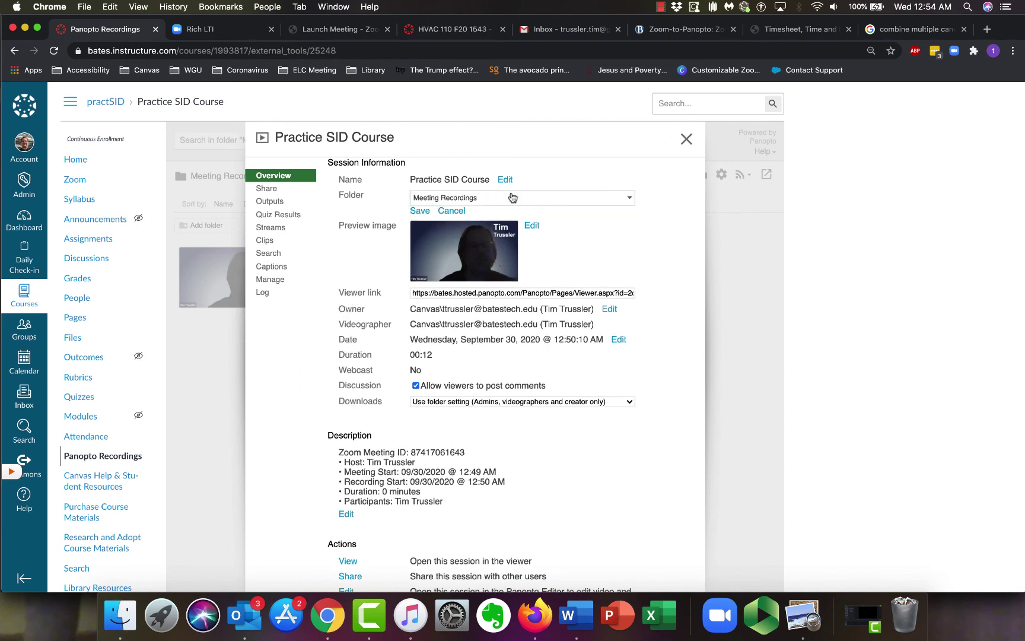
left_click(614, 198)
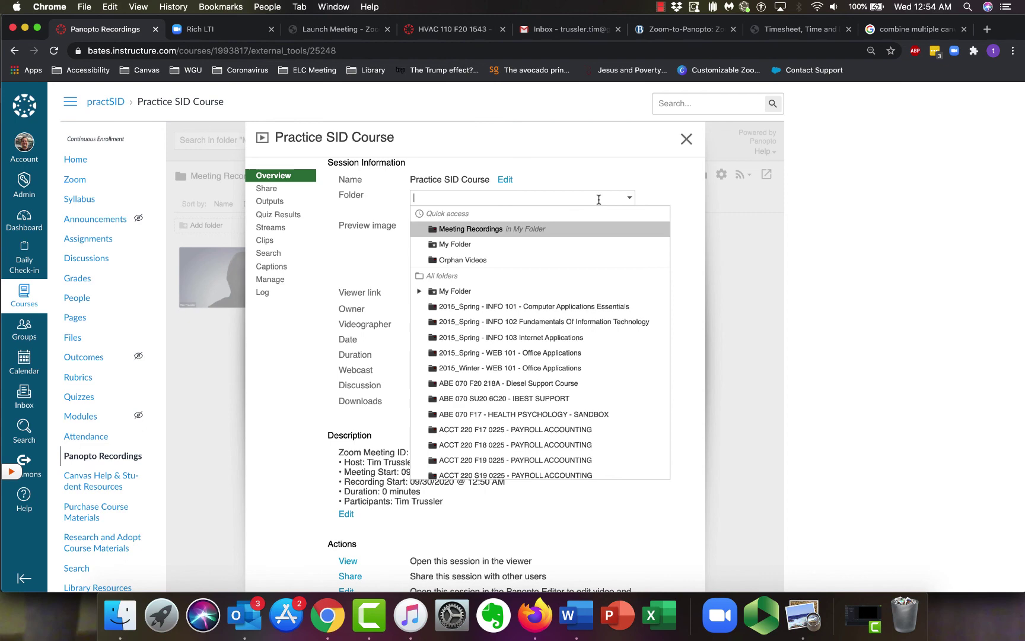
type("prac")
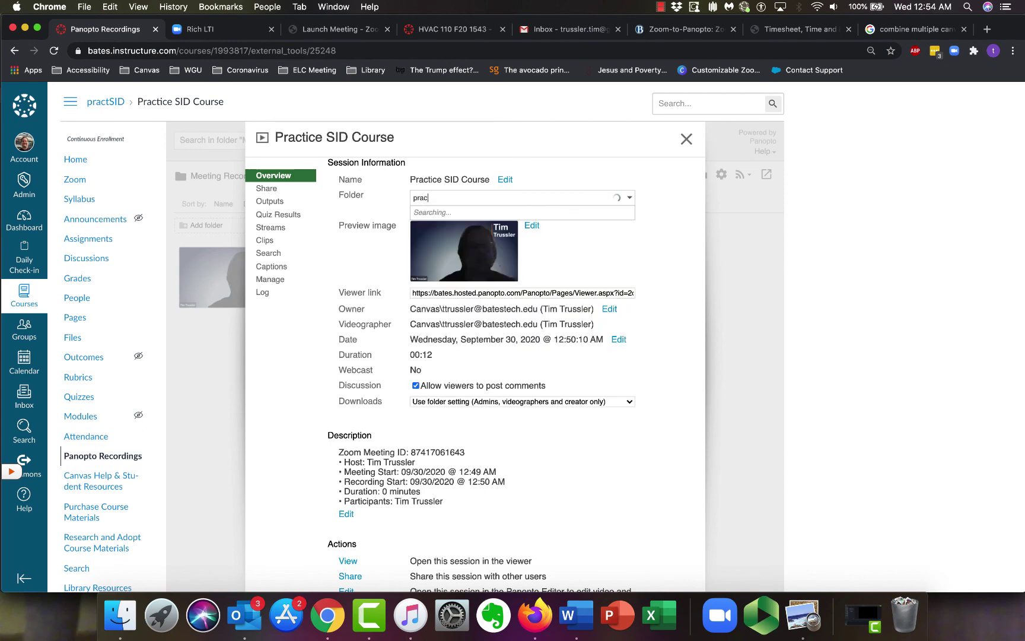
type("t")
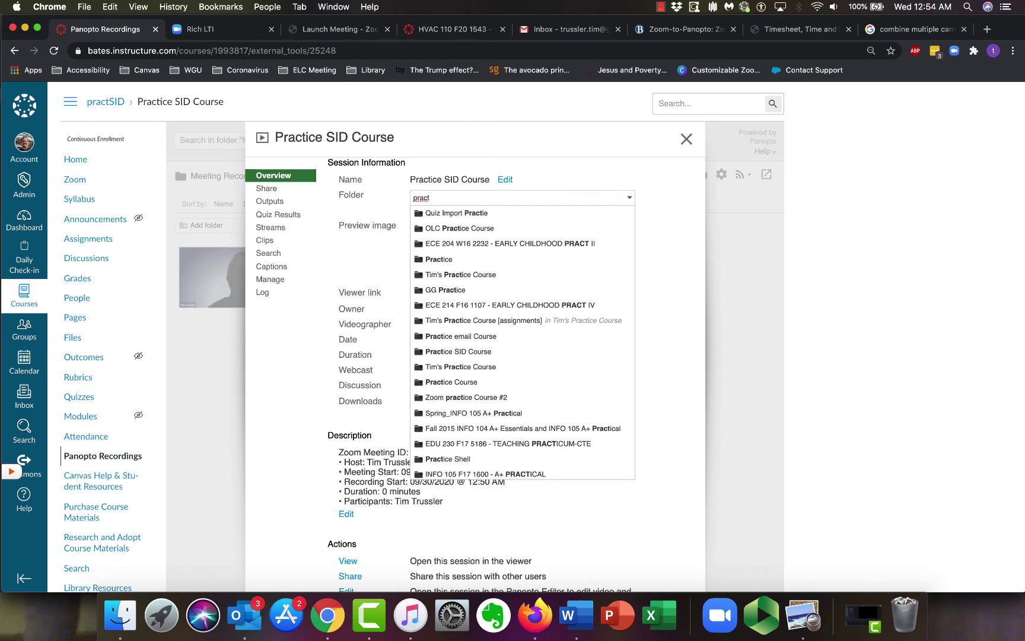
type("ice s")
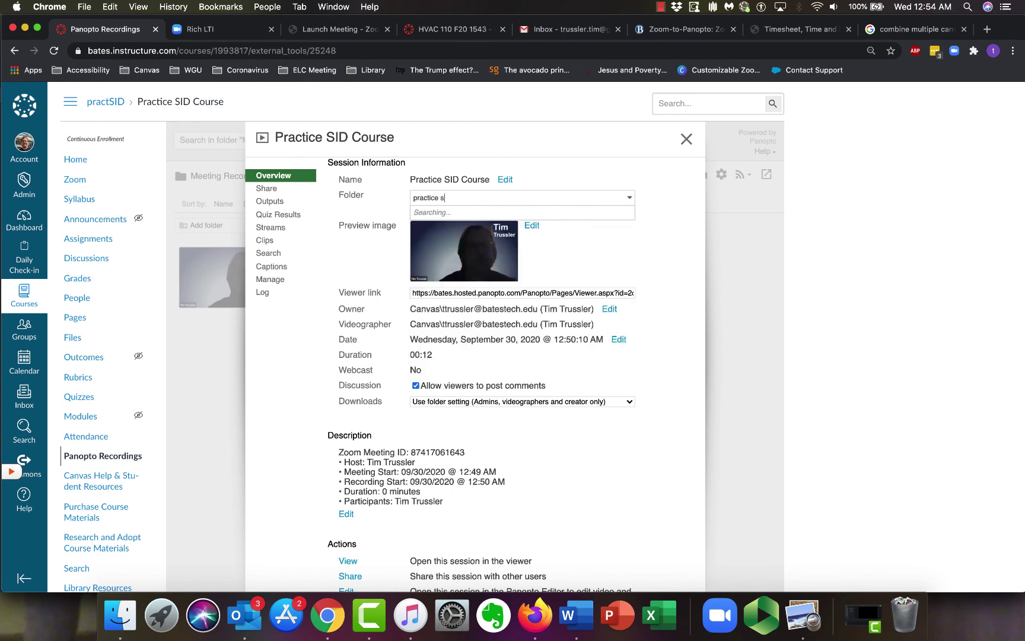
type("id")
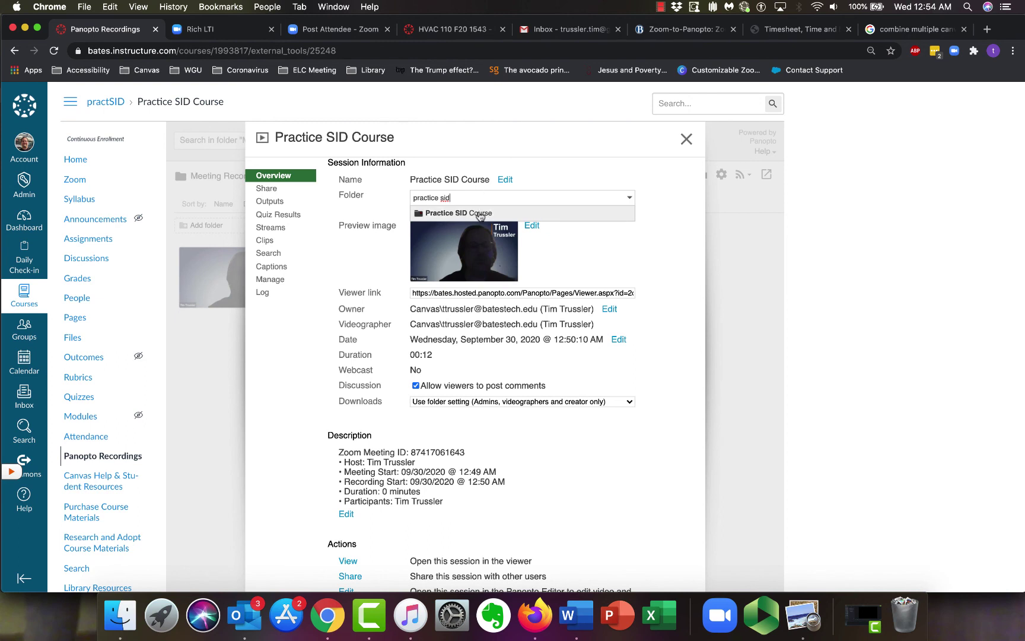
left_click(481, 215)
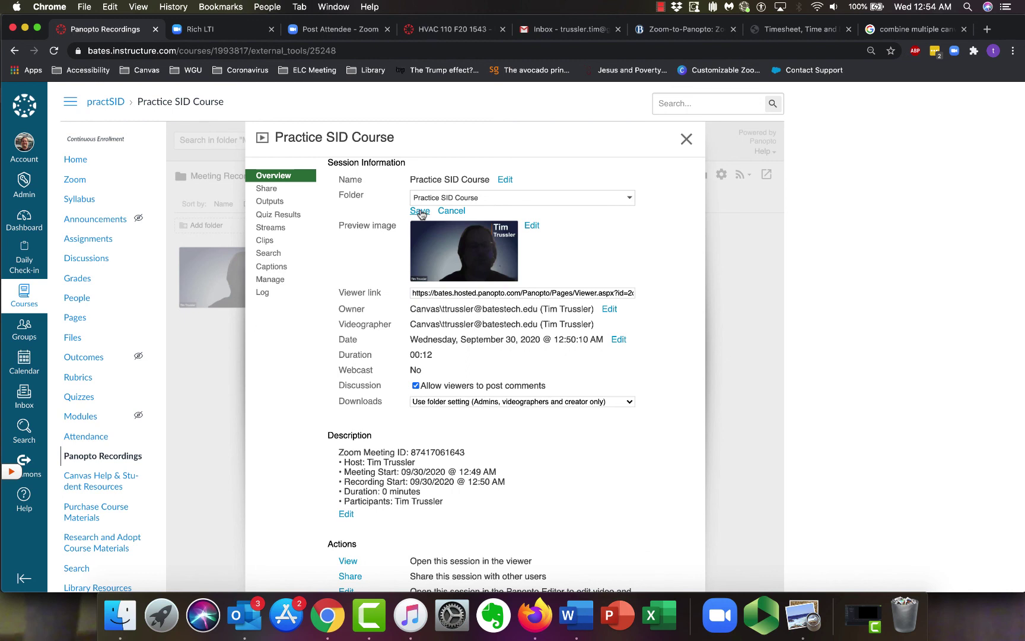
left_click(420, 212)
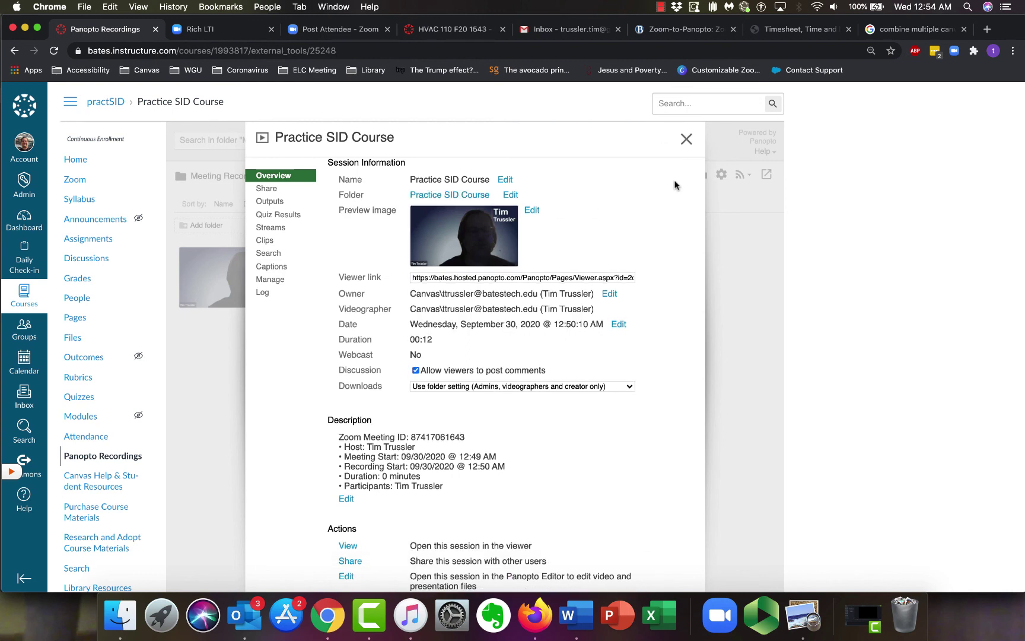
left_click(688, 143)
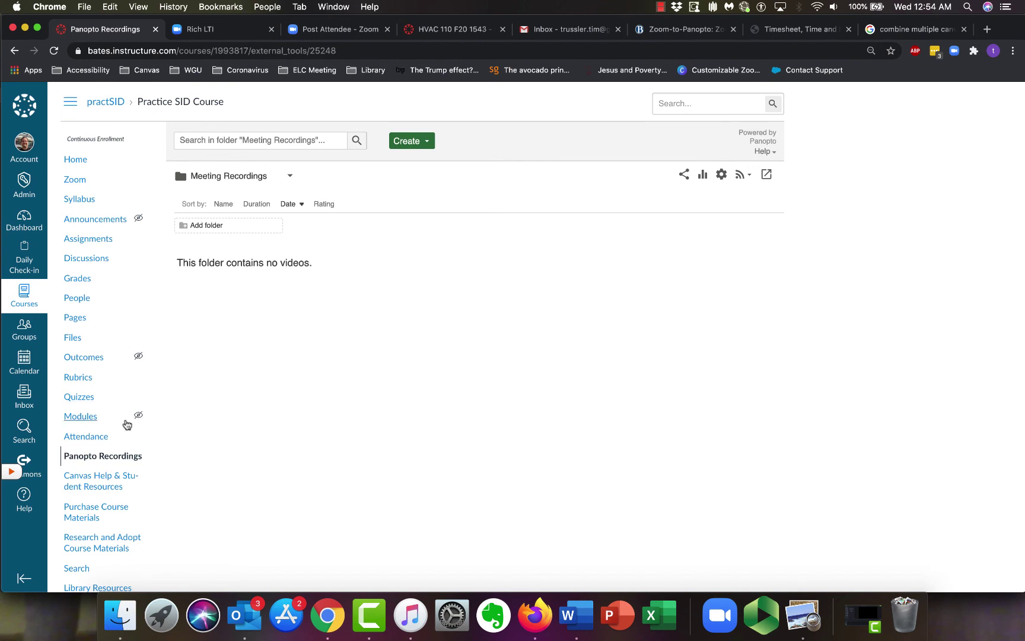
left_click(117, 456)
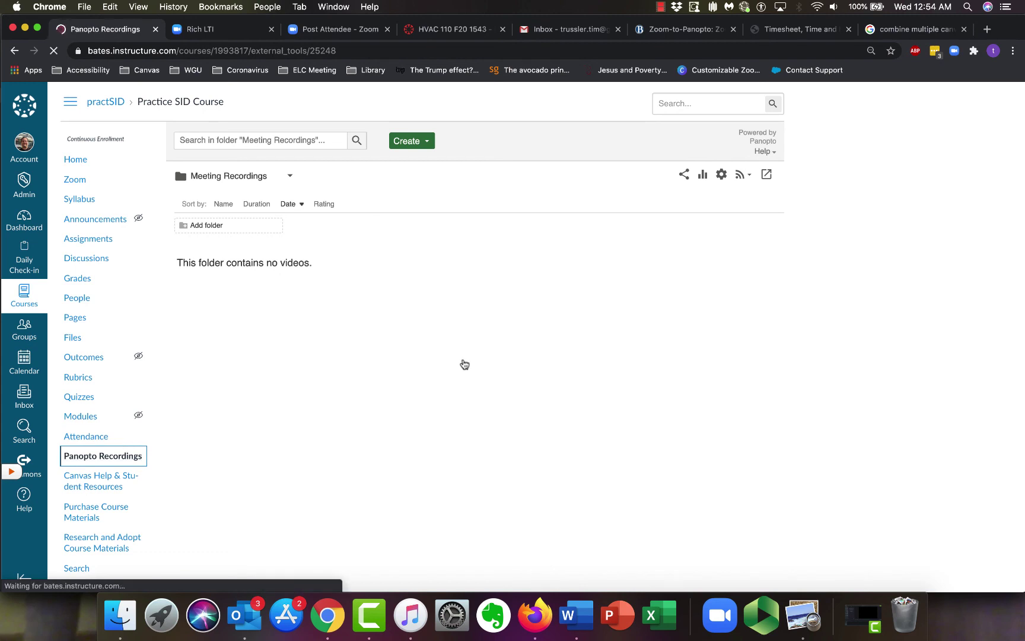